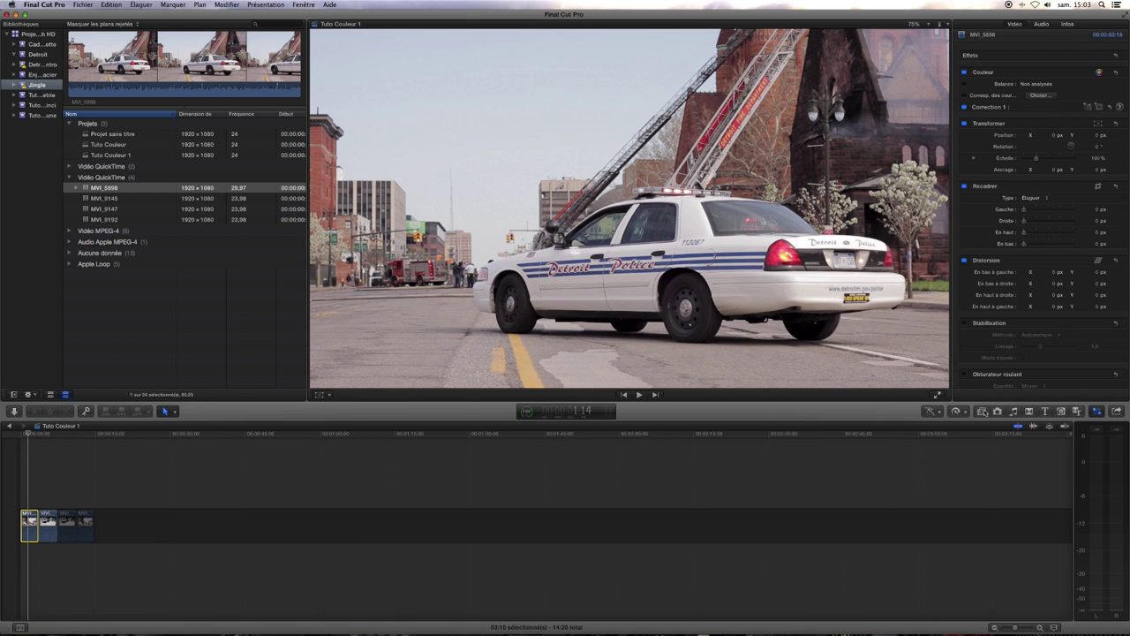
# Find Letterbox by searching 'letter' in All effects and drop it onto the police car clip
pyautogui.click(983, 411)
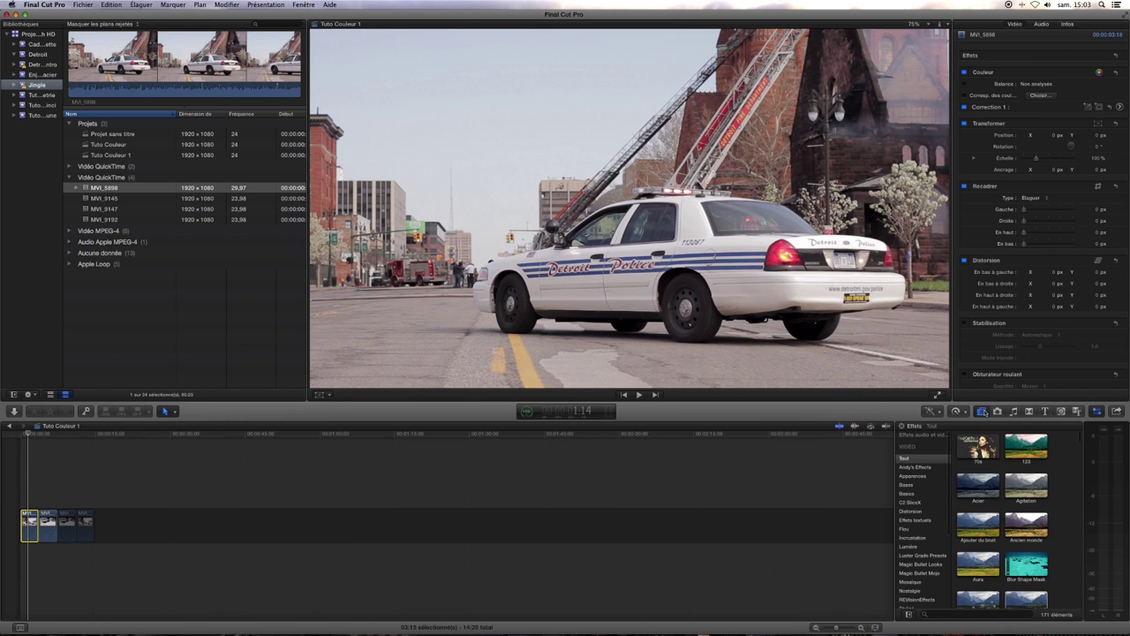
pyautogui.click(906, 458)
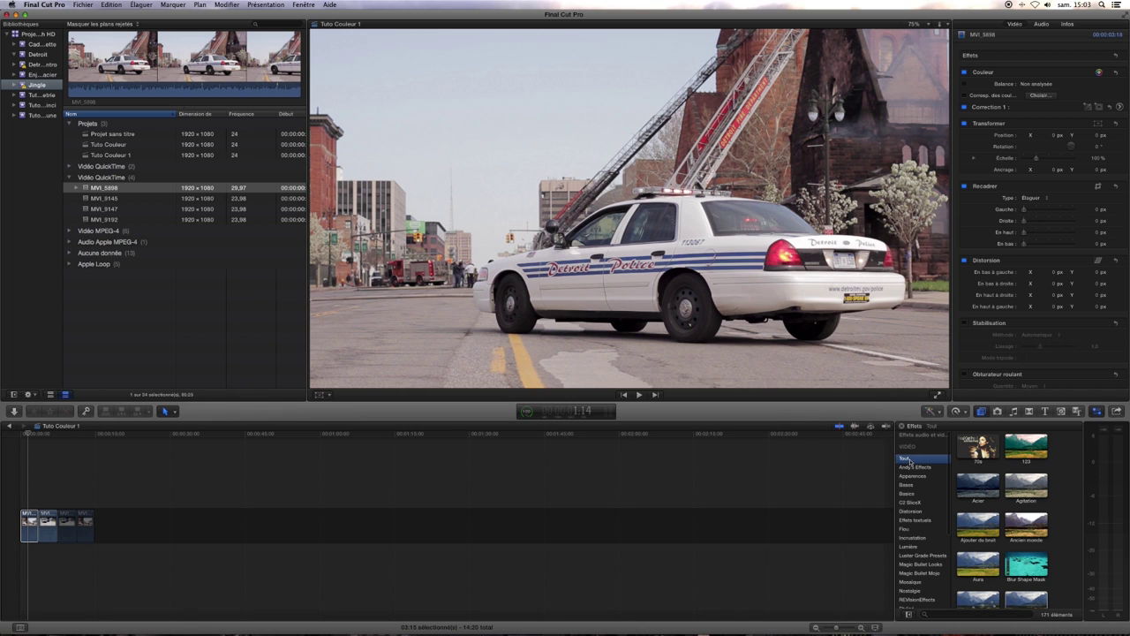
pyautogui.click(939, 616)
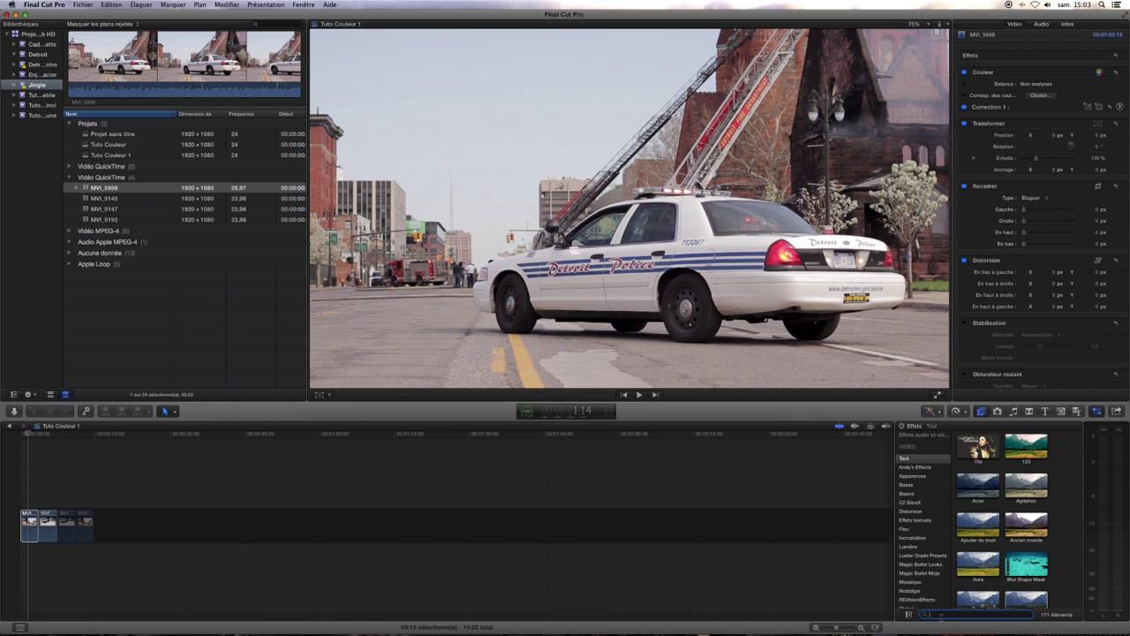
pyautogui.write('bltter')
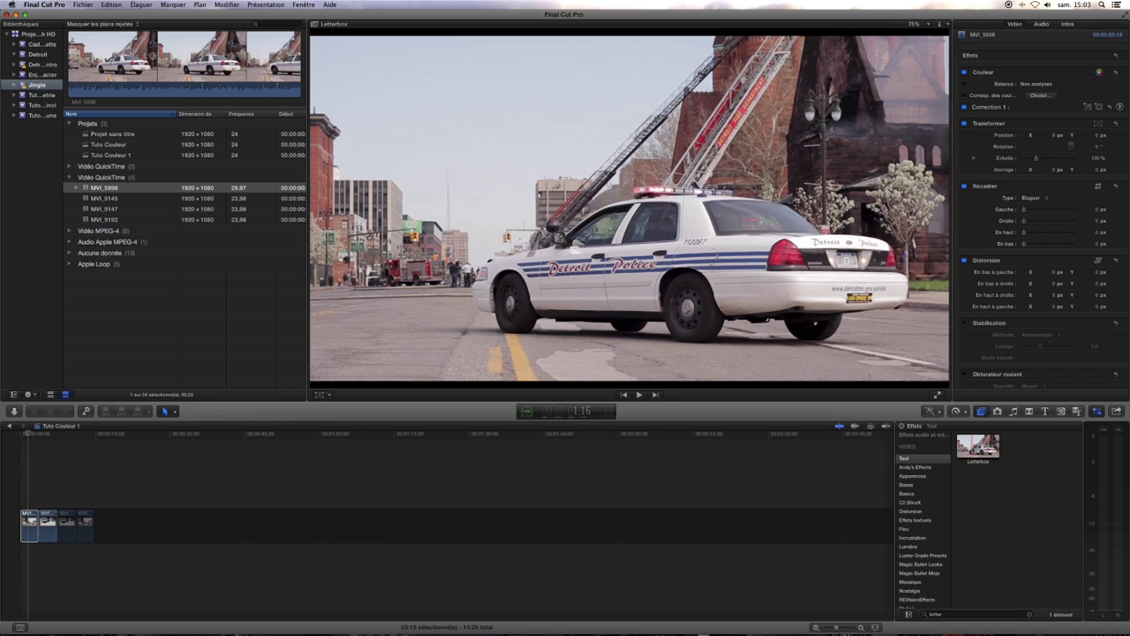
pyautogui.moveTo(977, 445); pyautogui.dragTo(62, 506)
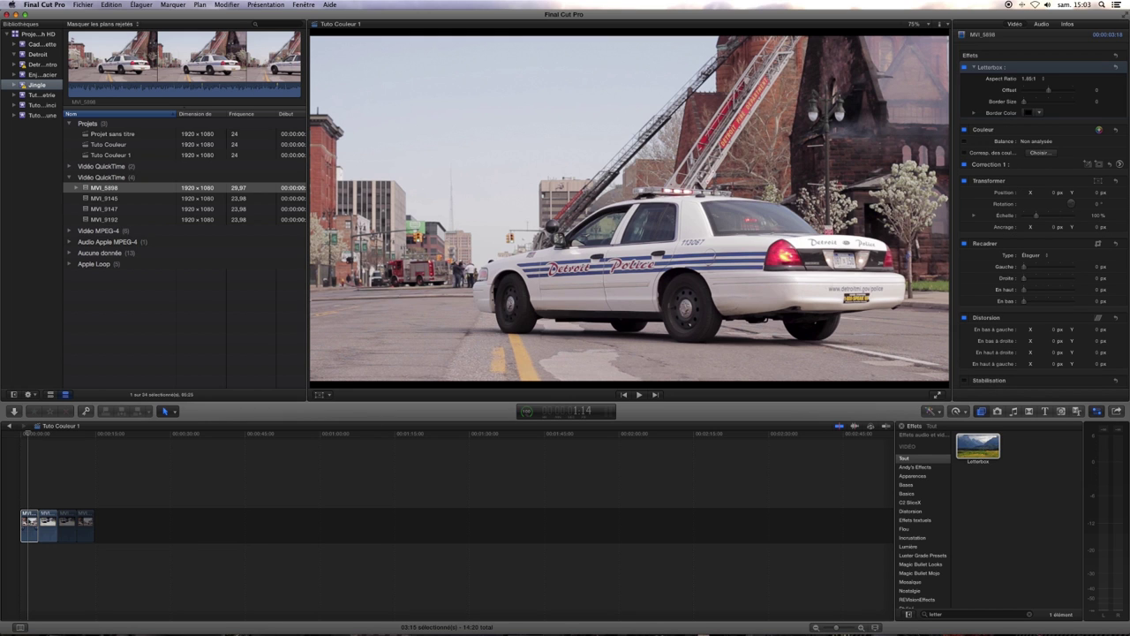
# Change the police car clip's Letterbox aspect ratio to 2.35:1 and nudge its Offset
pyautogui.click(1097, 412)
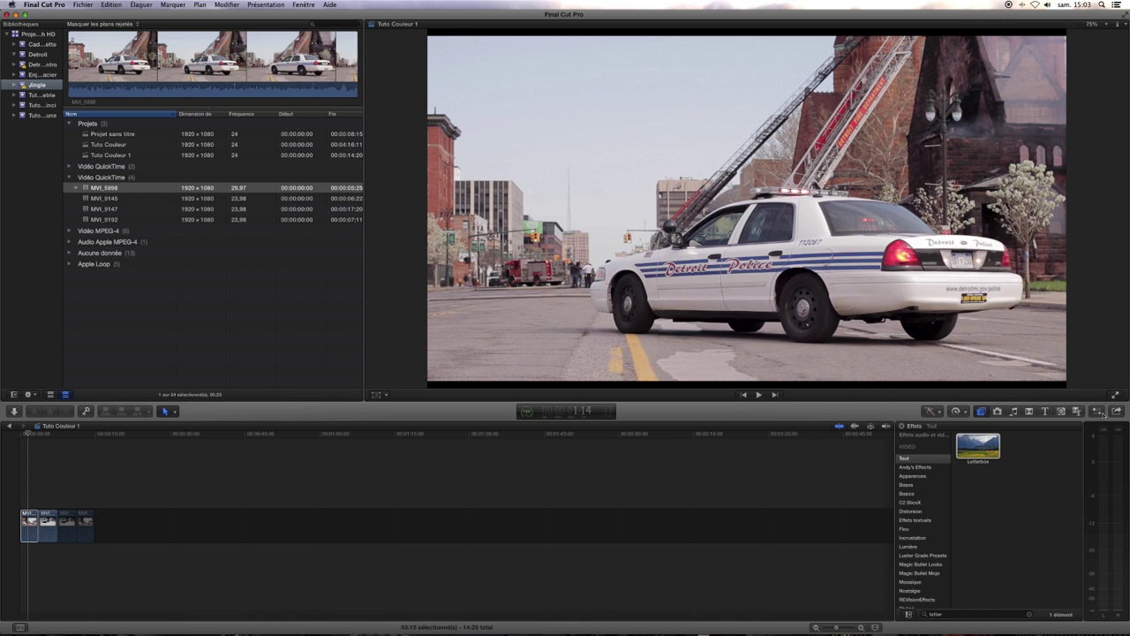
pyautogui.click(1097, 411)
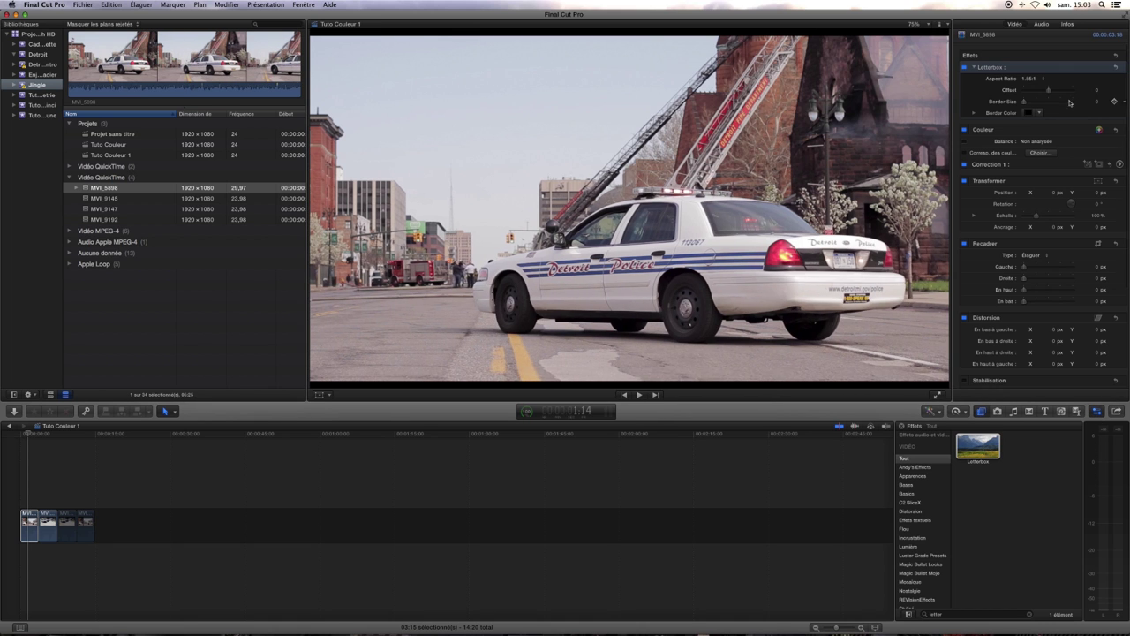
pyautogui.click(1032, 79)
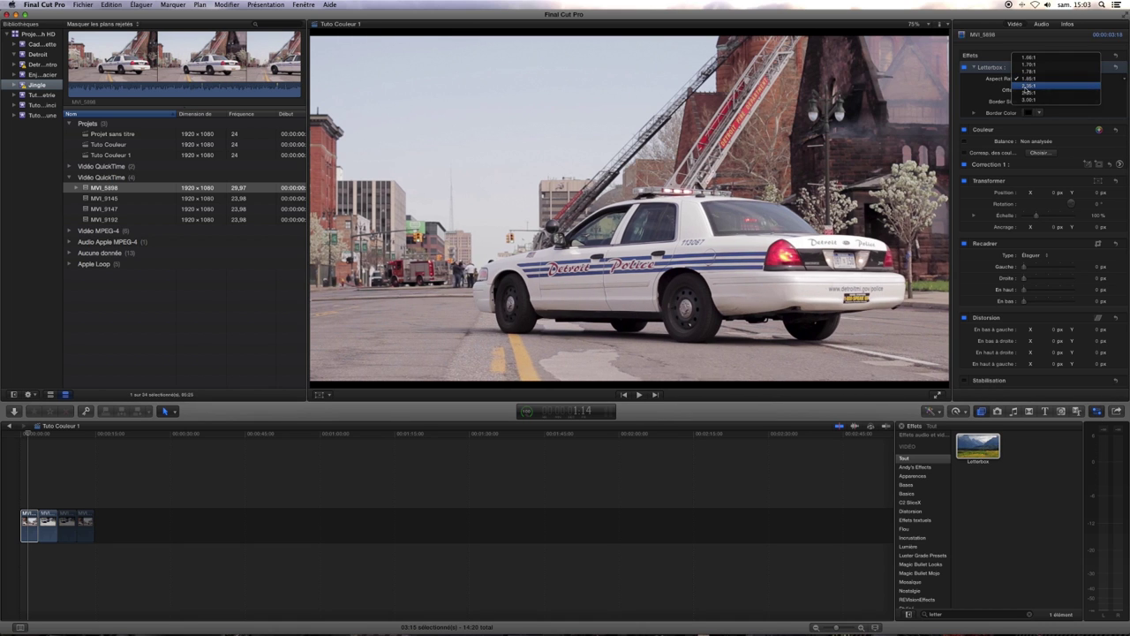
pyautogui.click(1028, 86)
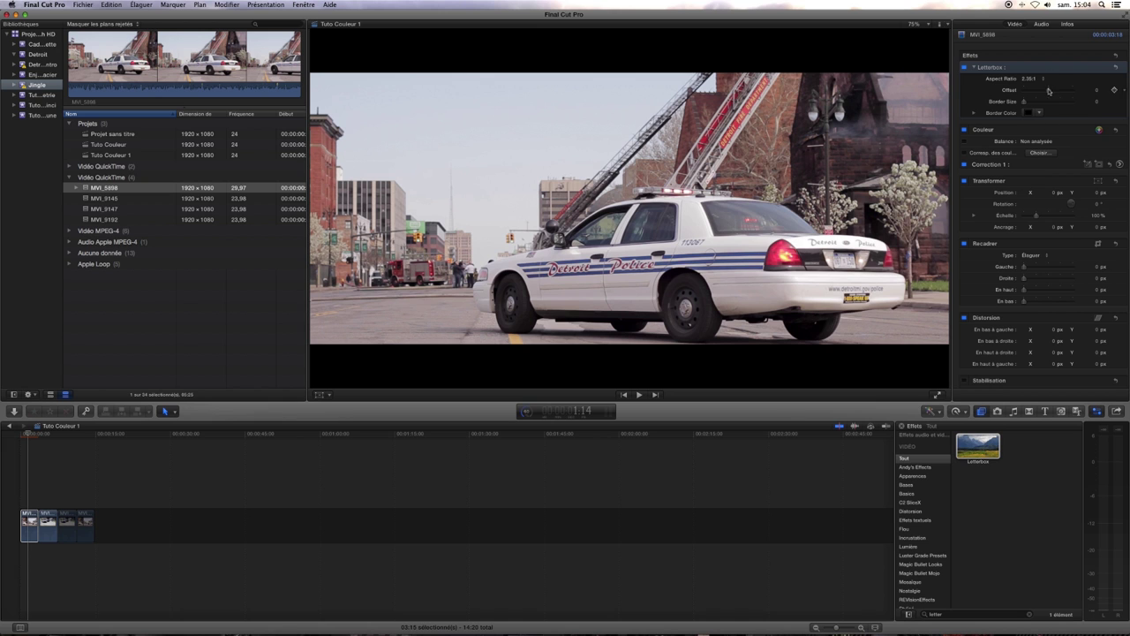
pyautogui.moveTo(1049, 90); pyautogui.dragTo(1053, 92)
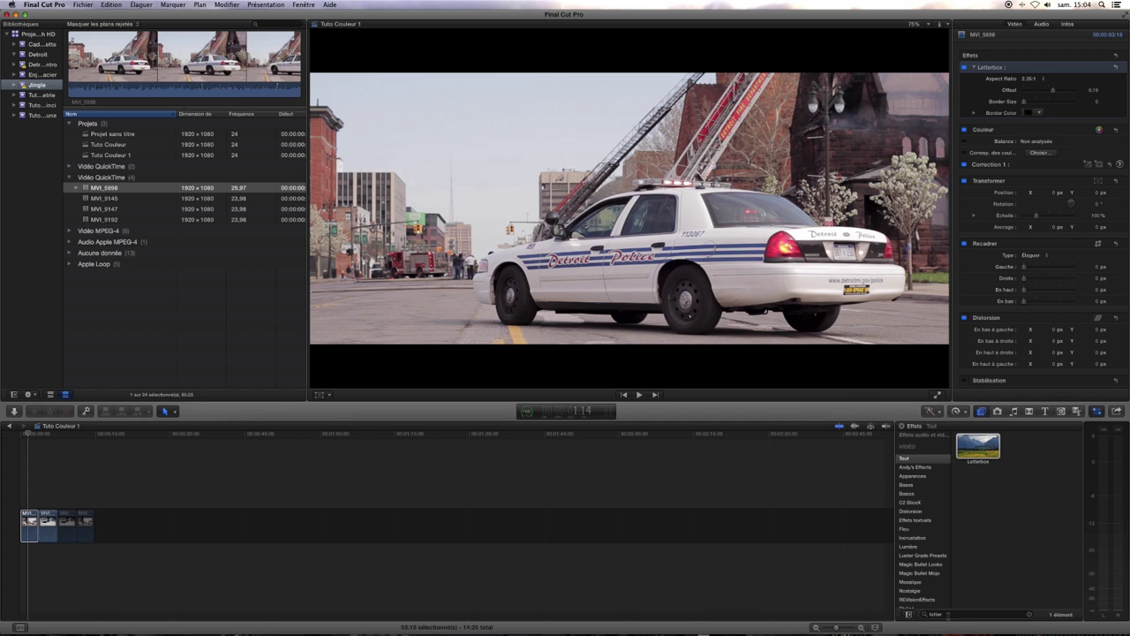
# Add the Netteté sharpening effect to the police car clip and scrub to preview it
pyautogui.click(949, 613)
pyautogui.write('m')
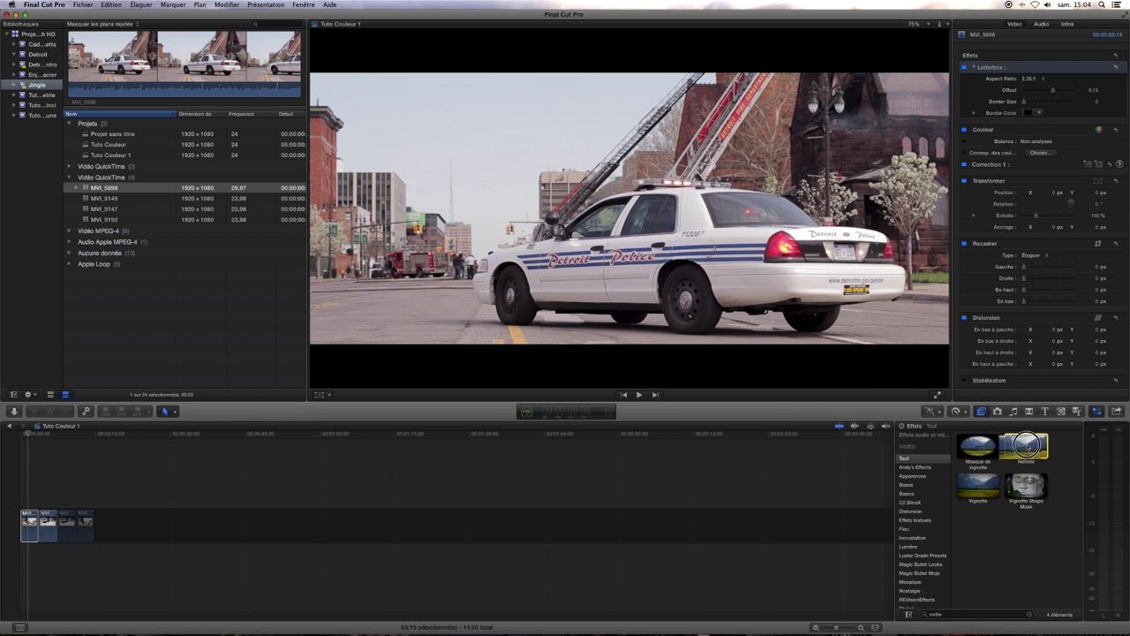
pyautogui.moveTo(1030, 451)
pyautogui.mouseDown()
pyautogui.moveTo(492, 525)
pyautogui.moveTo(28, 521)
pyautogui.mouseUp()
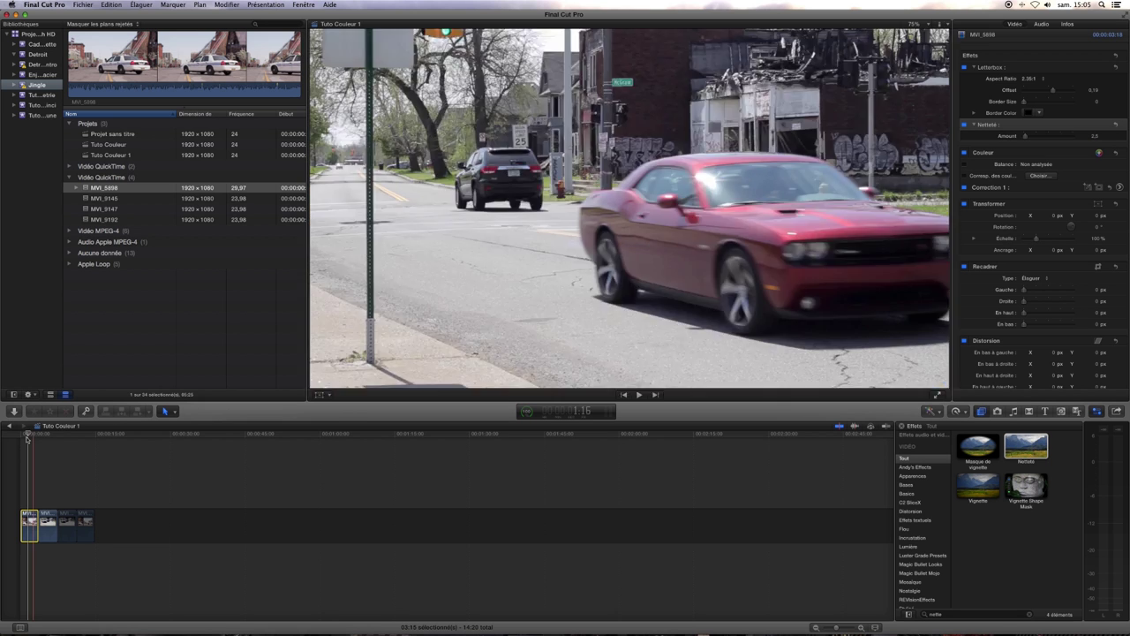
pyautogui.click(28, 435)
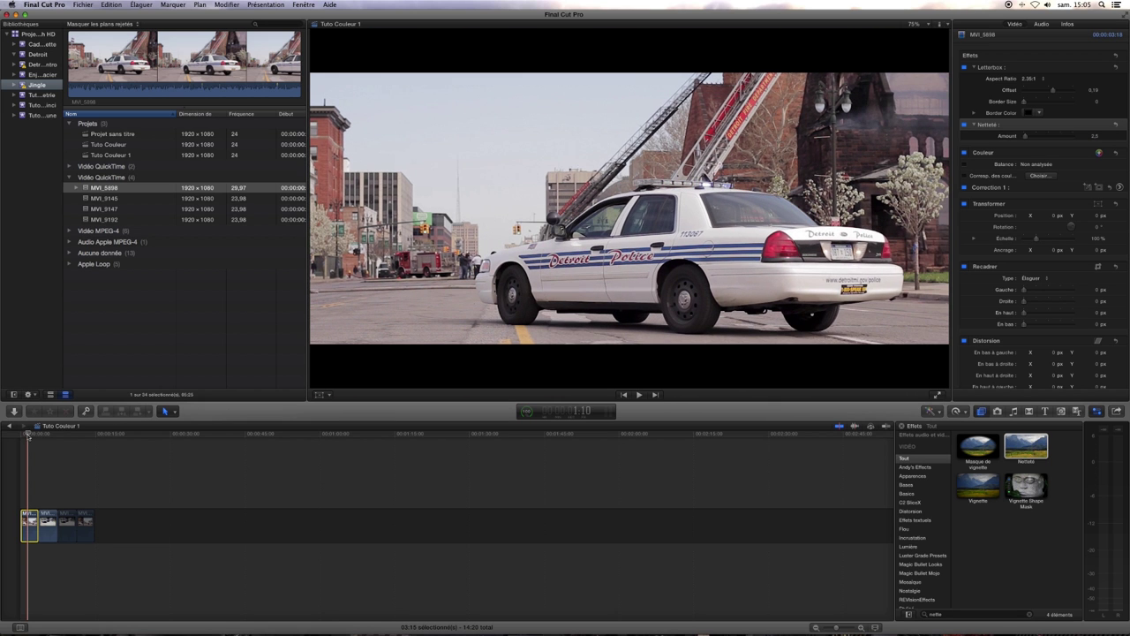
pyautogui.moveTo(27, 436); pyautogui.dragTo(29, 436)
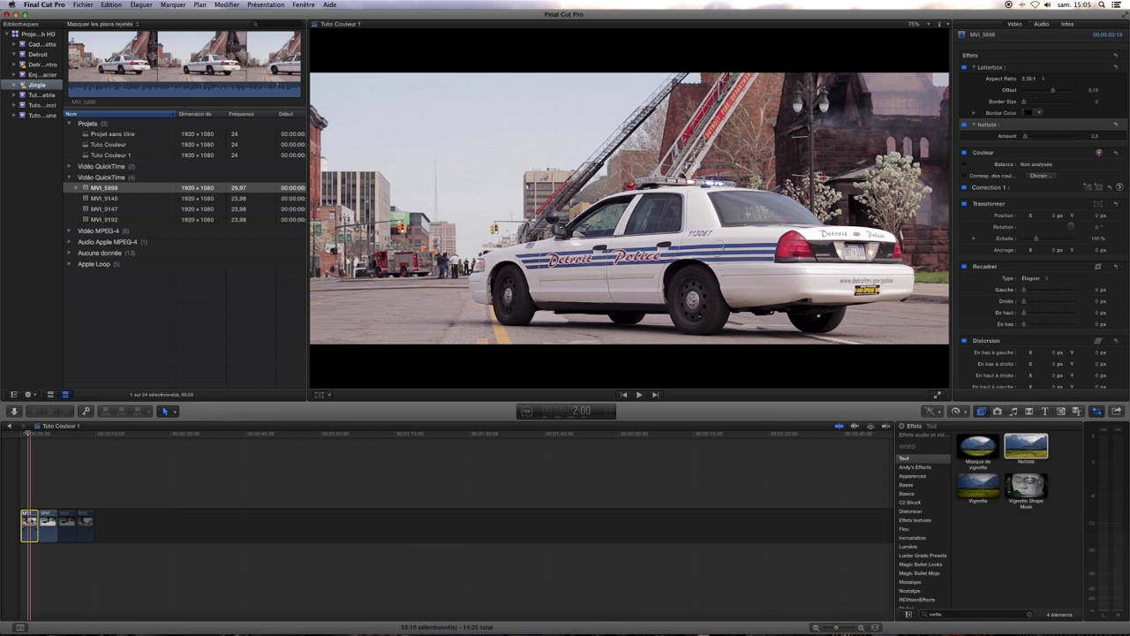
# Duplicate the police car clip as a connected clip above the storyline and select the copy
pyautogui.press('Home')
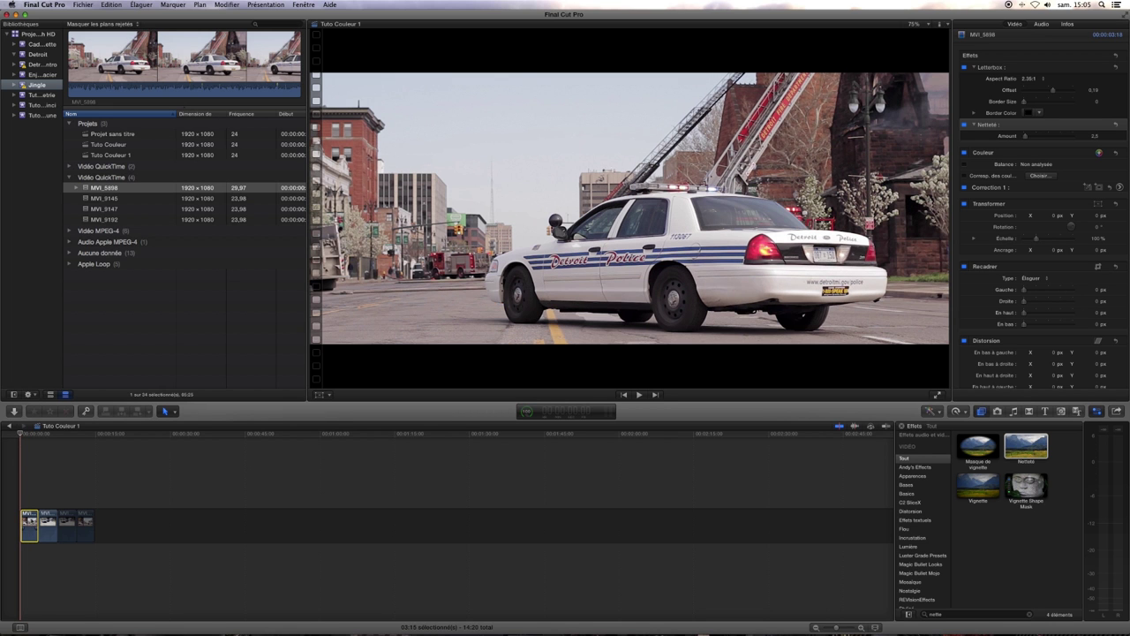
pyautogui.press('Down')
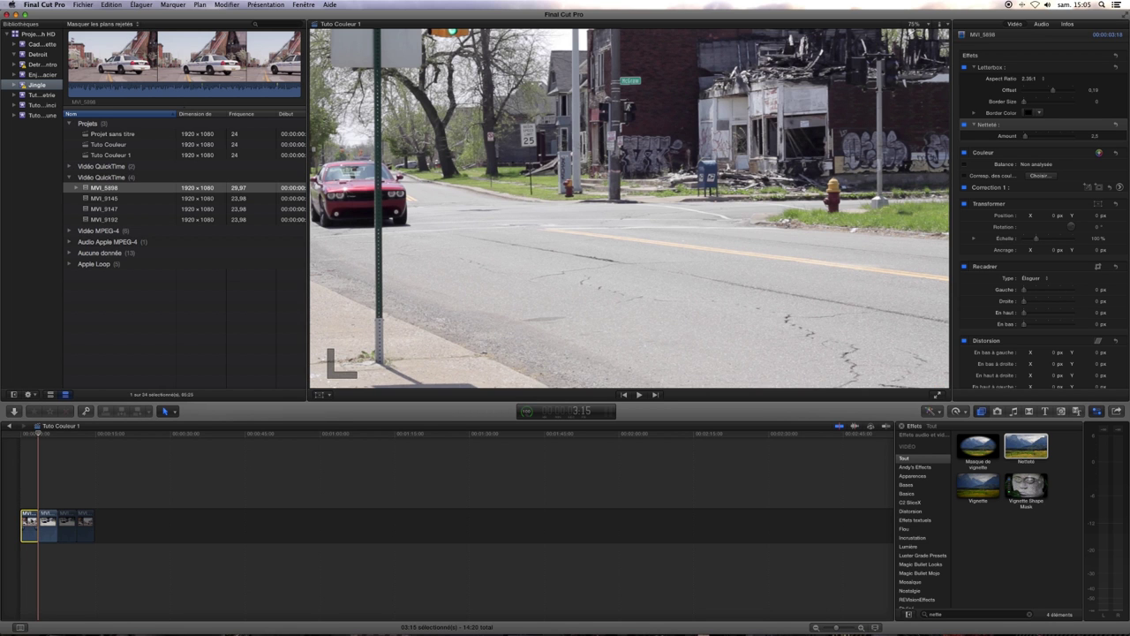
pyautogui.press('Up')
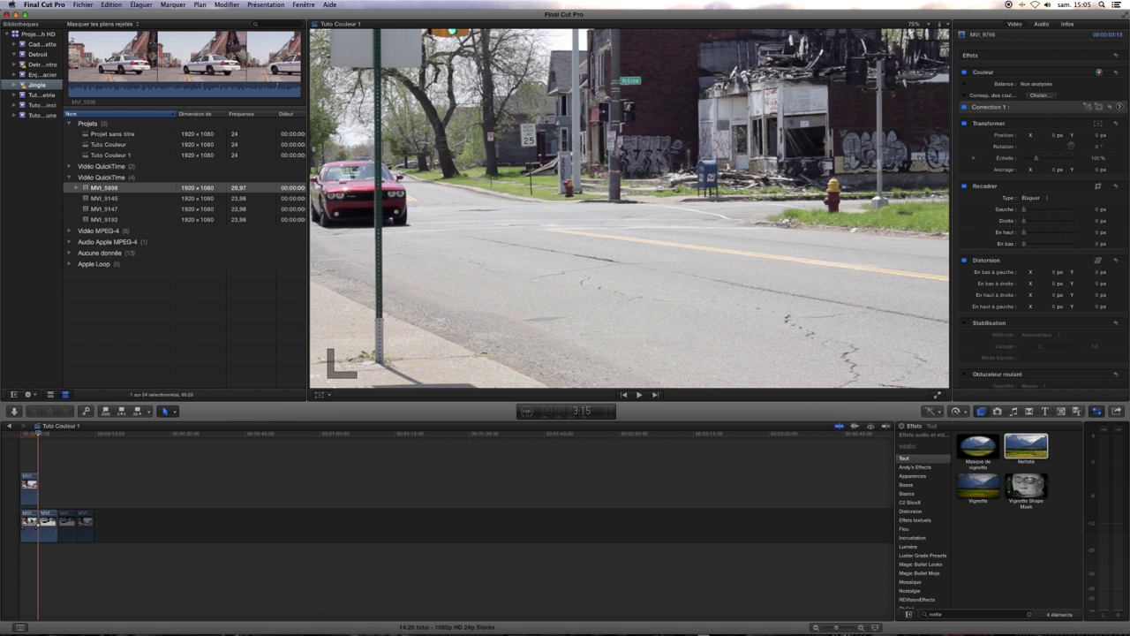
pyautogui.click(111, 5)
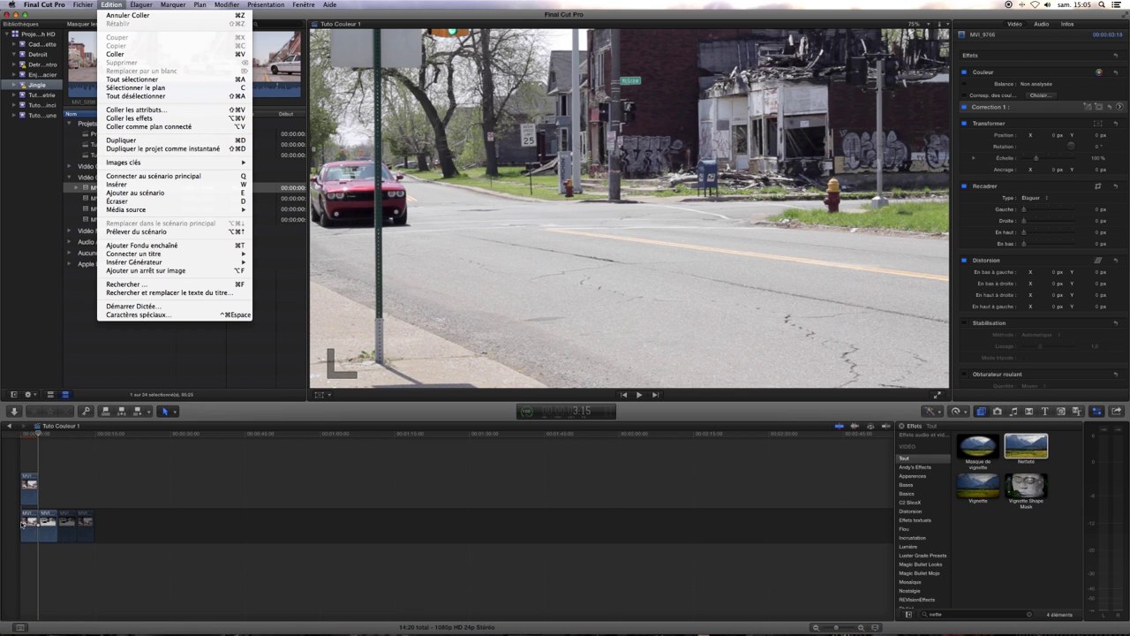
pyautogui.click(26, 525)
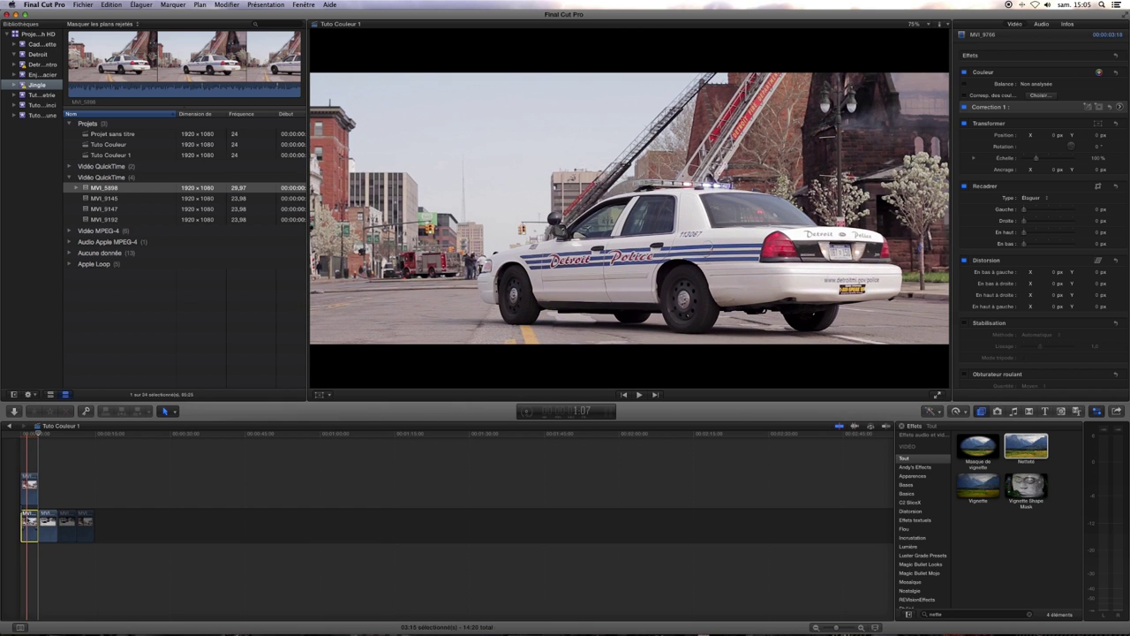
pyautogui.click(29, 491)
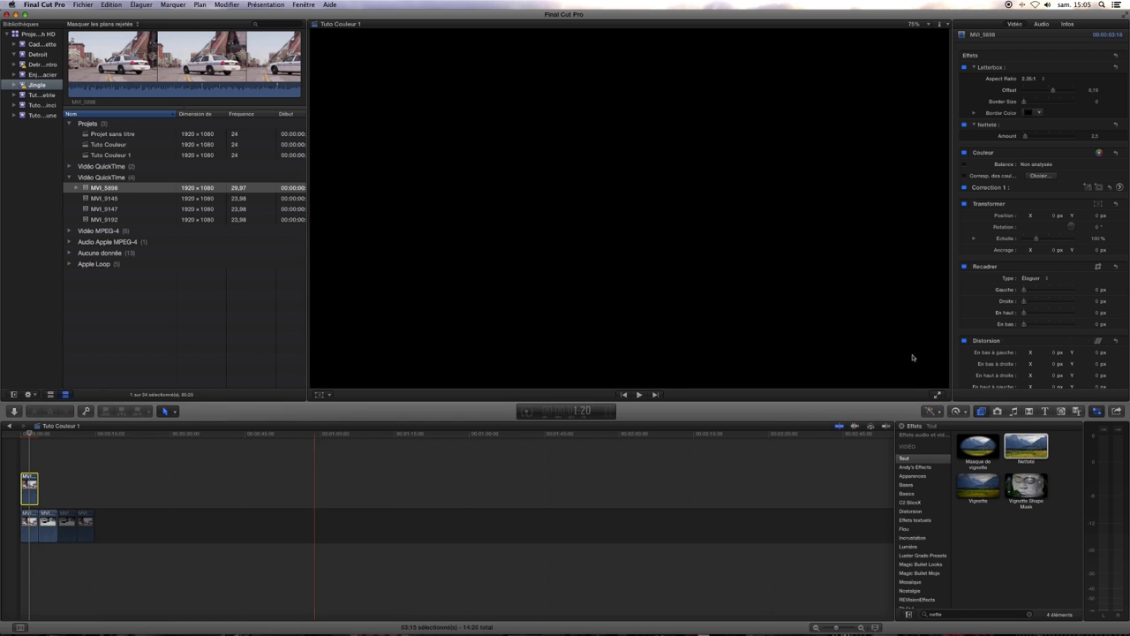
# Set the connected copy's blend mode to Stencil Luma
pyautogui.scroll(-5, 1033, 150)
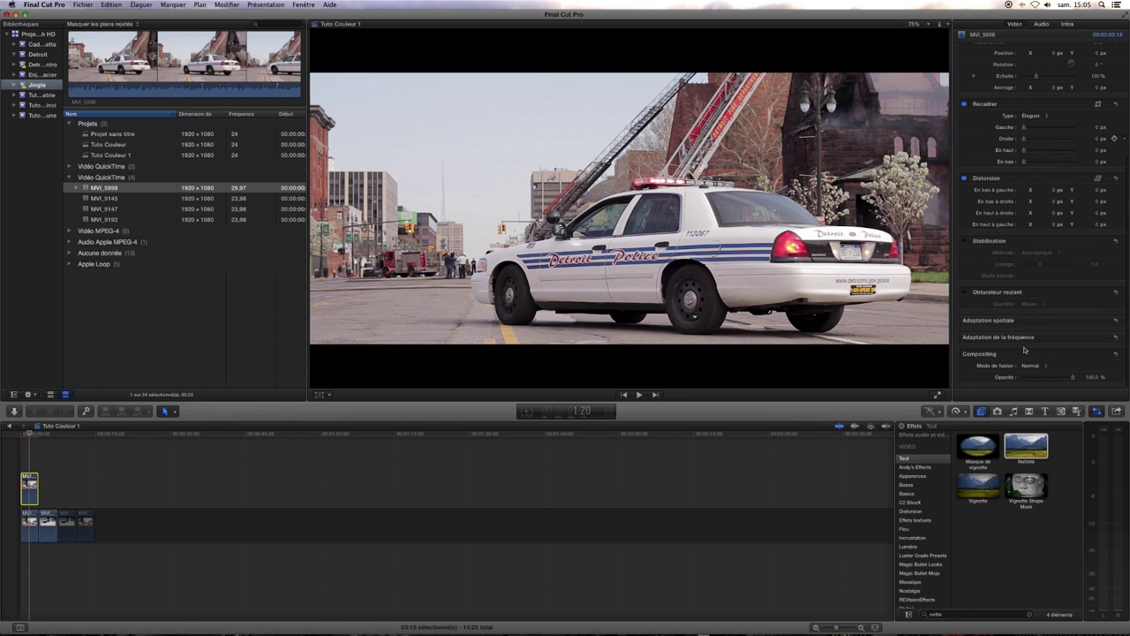
pyautogui.click(1037, 366)
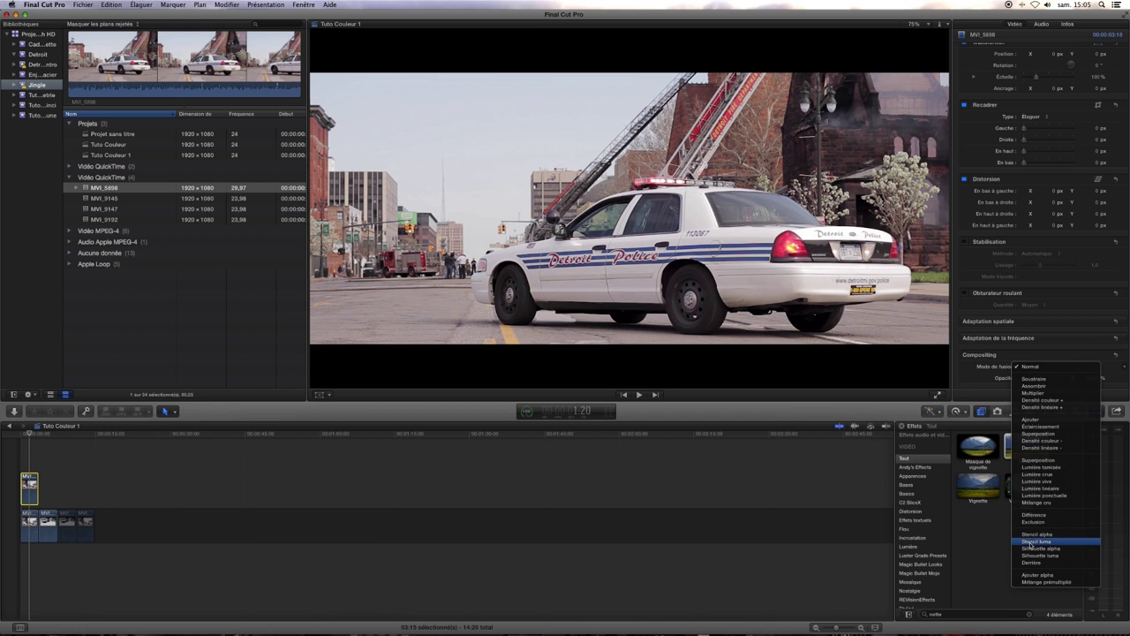
pyautogui.click(1030, 541)
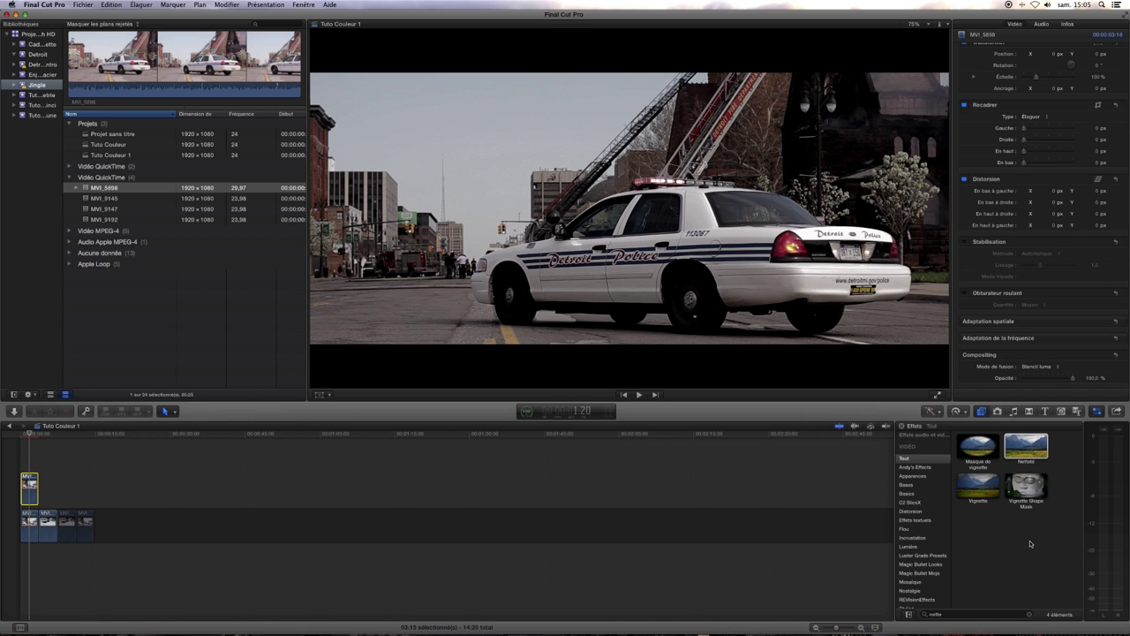
pyautogui.scroll(5, 1054, 334)
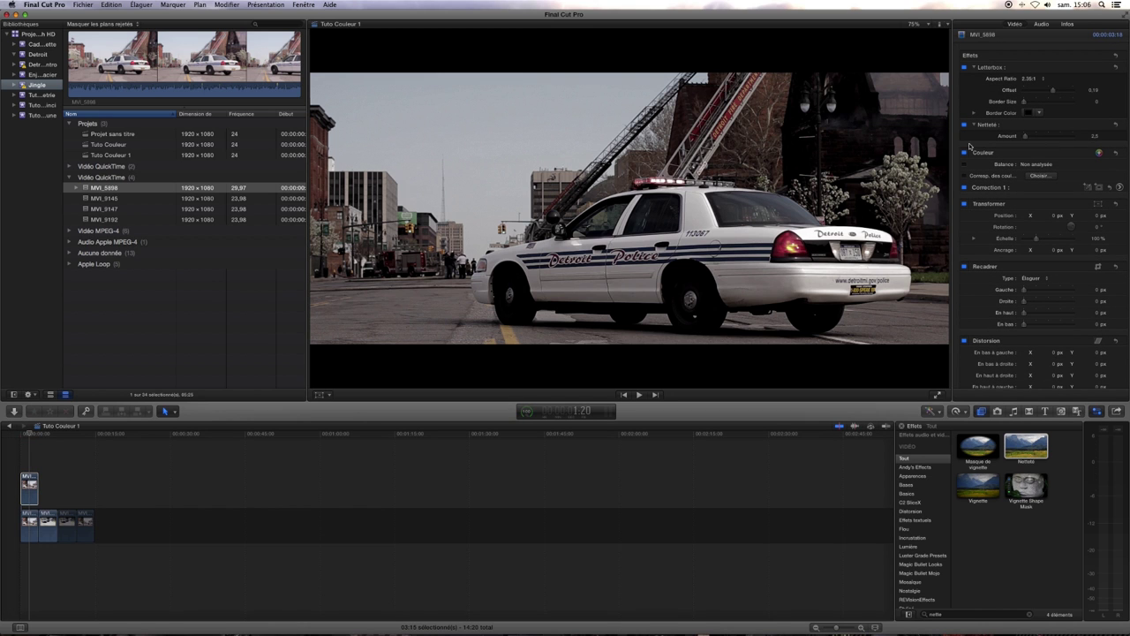
# On the selected clip, undo a global darkening, then raise midtones to 12% and highlights slightly
pyautogui.click(1120, 187)
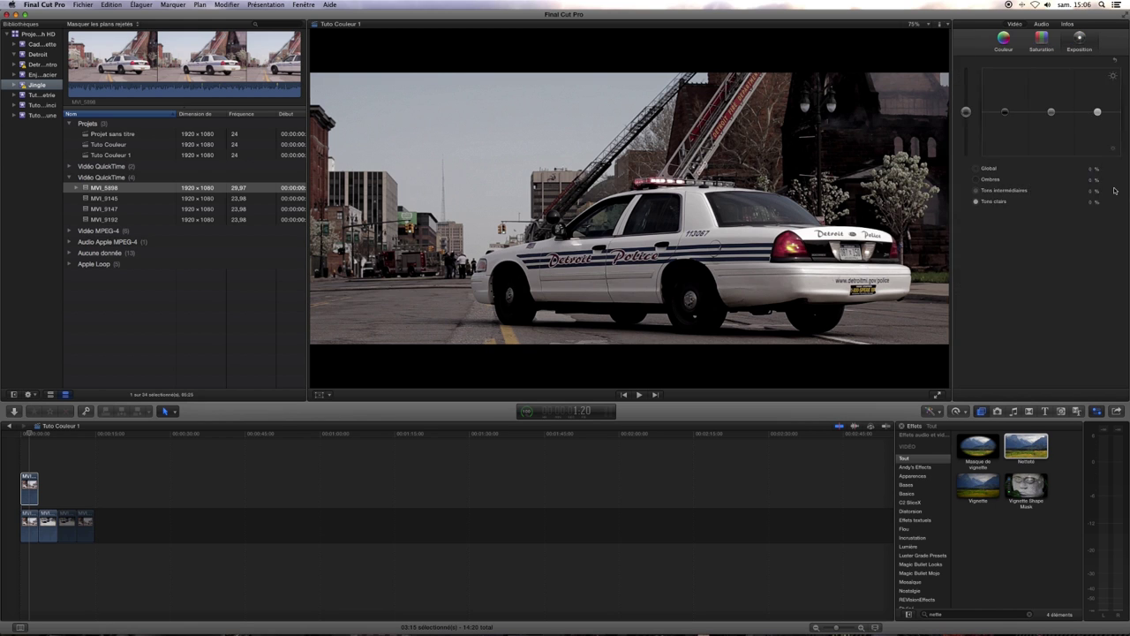
pyautogui.click(1042, 40)
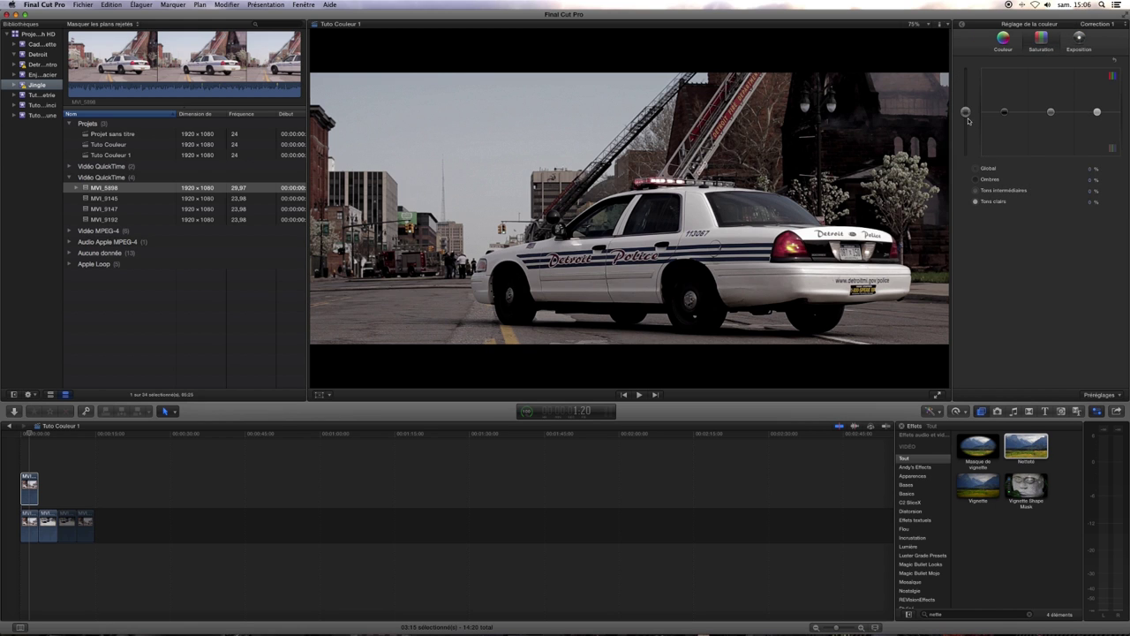
pyautogui.moveTo(965, 112); pyautogui.dragTo(967, 162)
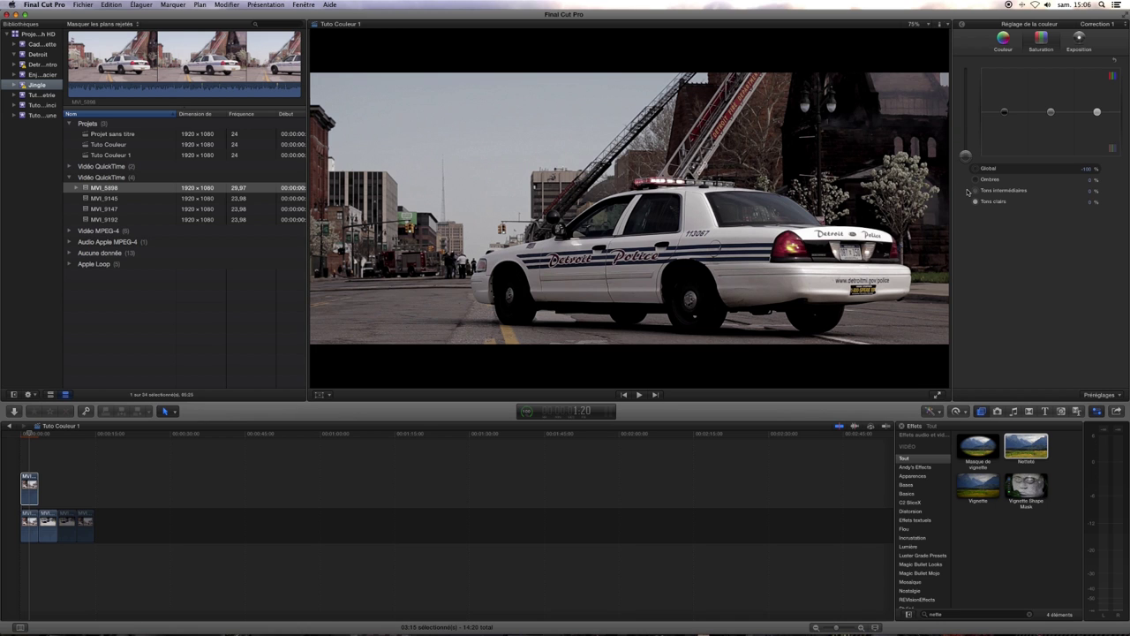
pyautogui.press('super+z')
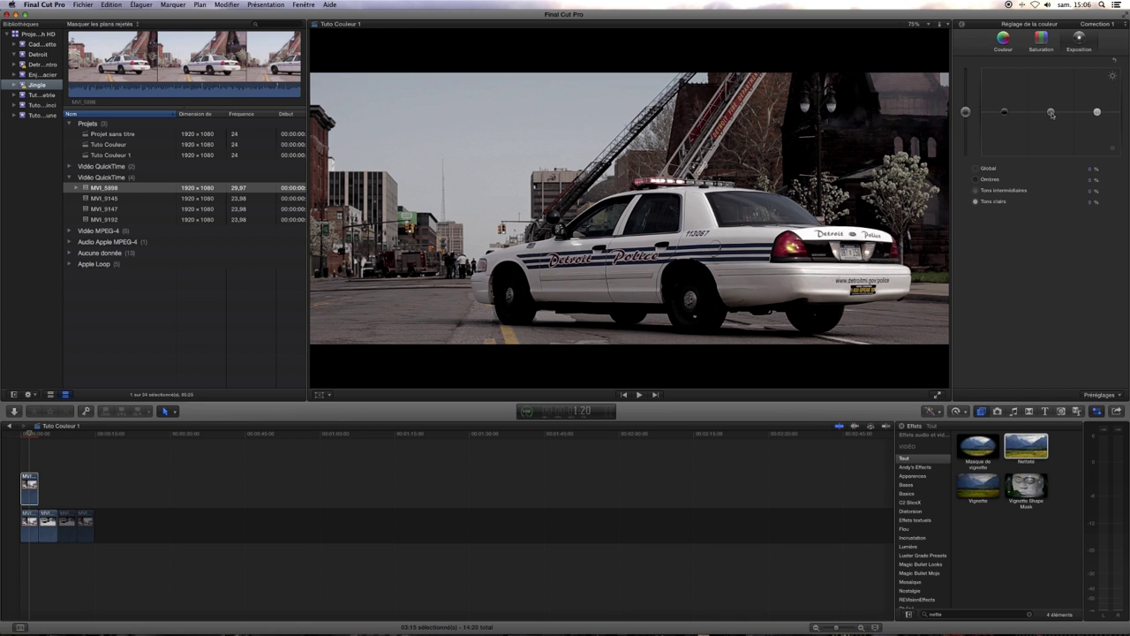
pyautogui.moveTo(1051, 113); pyautogui.dragTo(1050, 106)
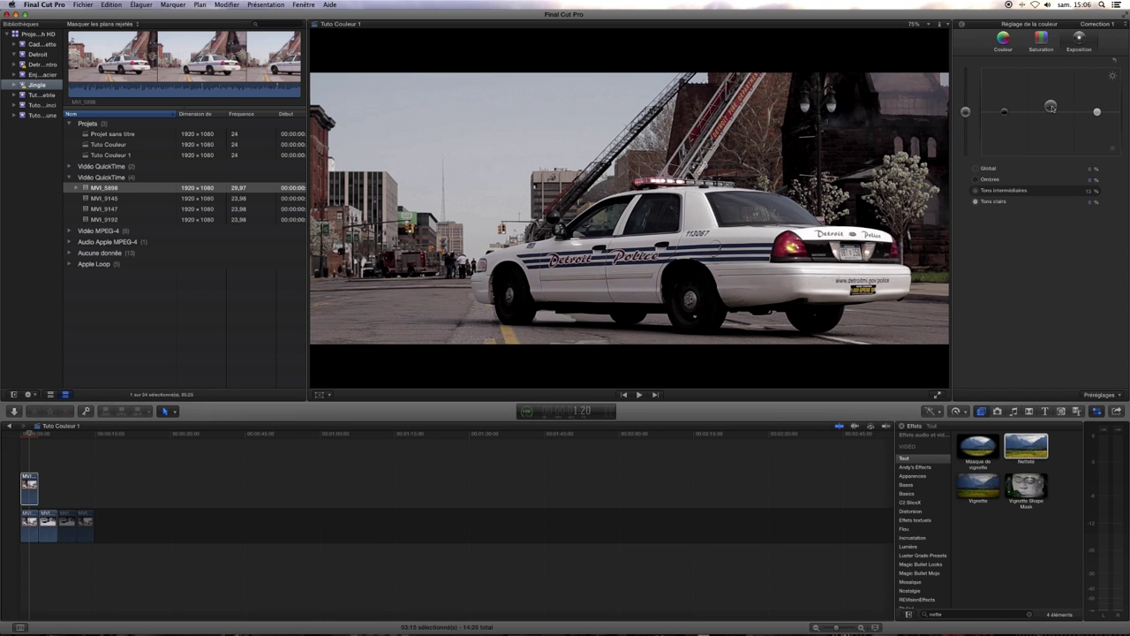
pyautogui.moveTo(1096, 112); pyautogui.dragTo(1097, 110)
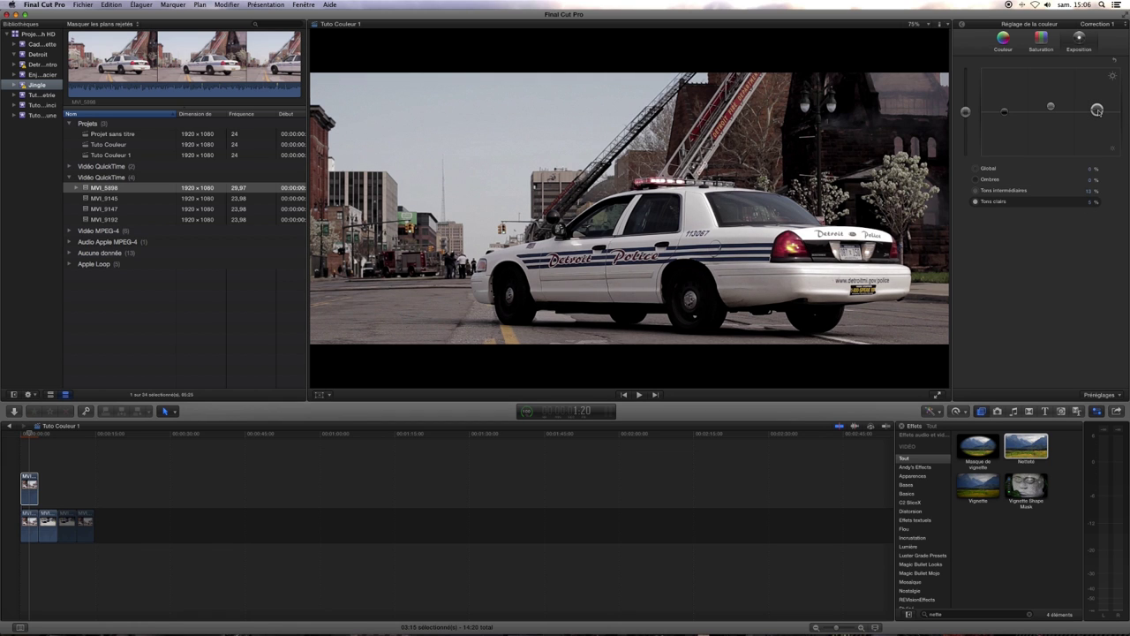
# Grade the lower clip to 15% midtones, 4% highlights and slightly lifted shadows; set the upper copy's midtones to 10%
pyautogui.click(27, 519)
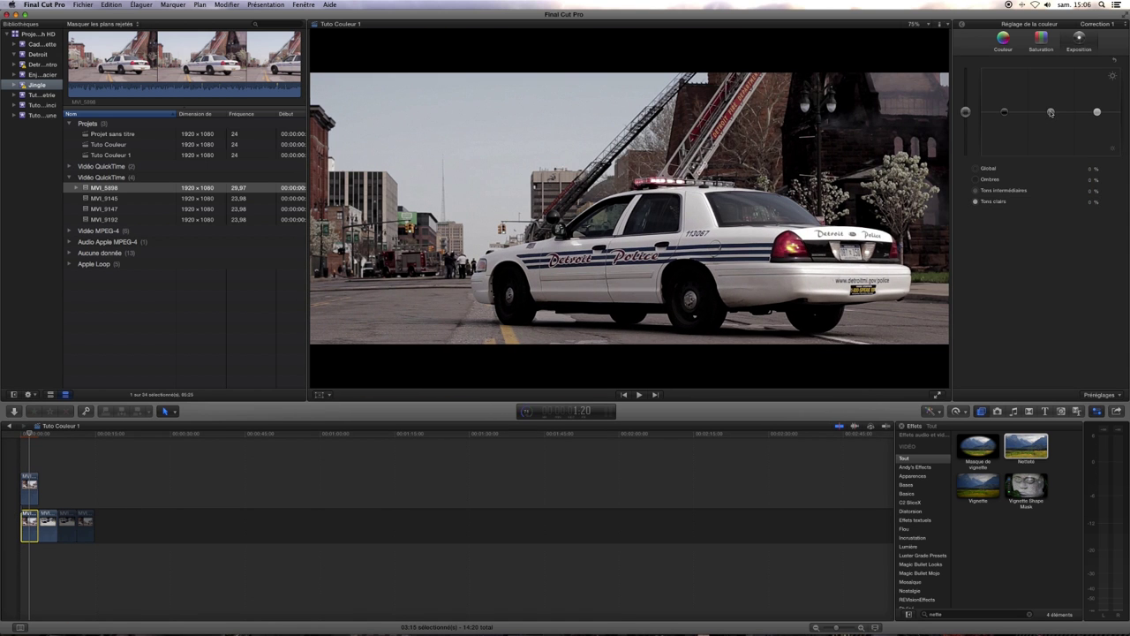
pyautogui.moveTo(1050, 112); pyautogui.dragTo(1050, 106)
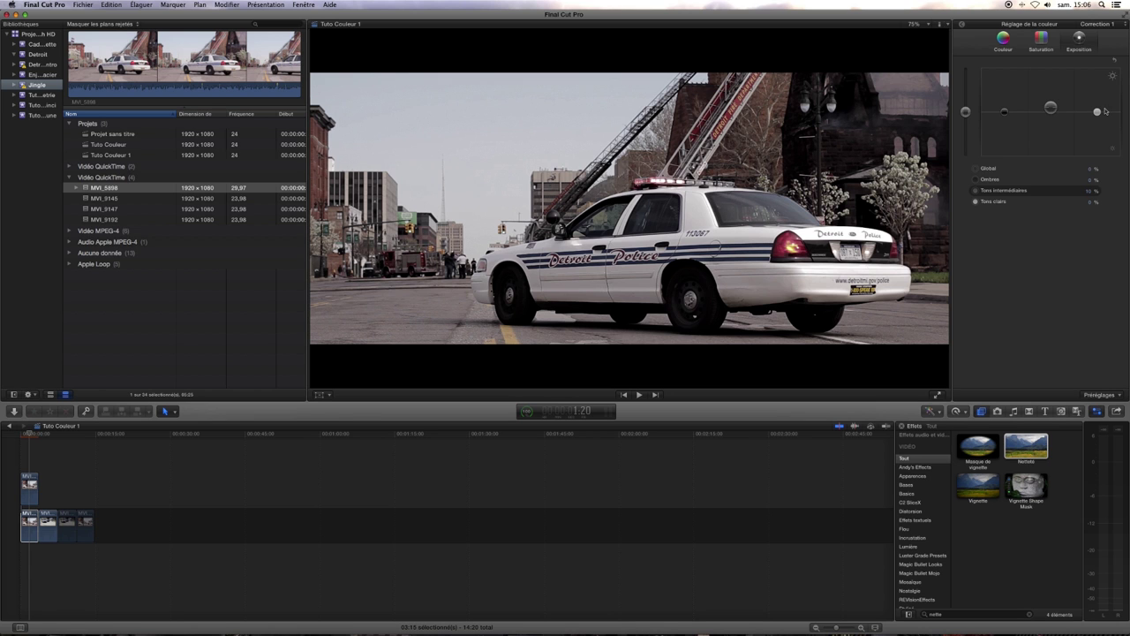
pyautogui.moveTo(1096, 112); pyautogui.dragTo(1097, 111)
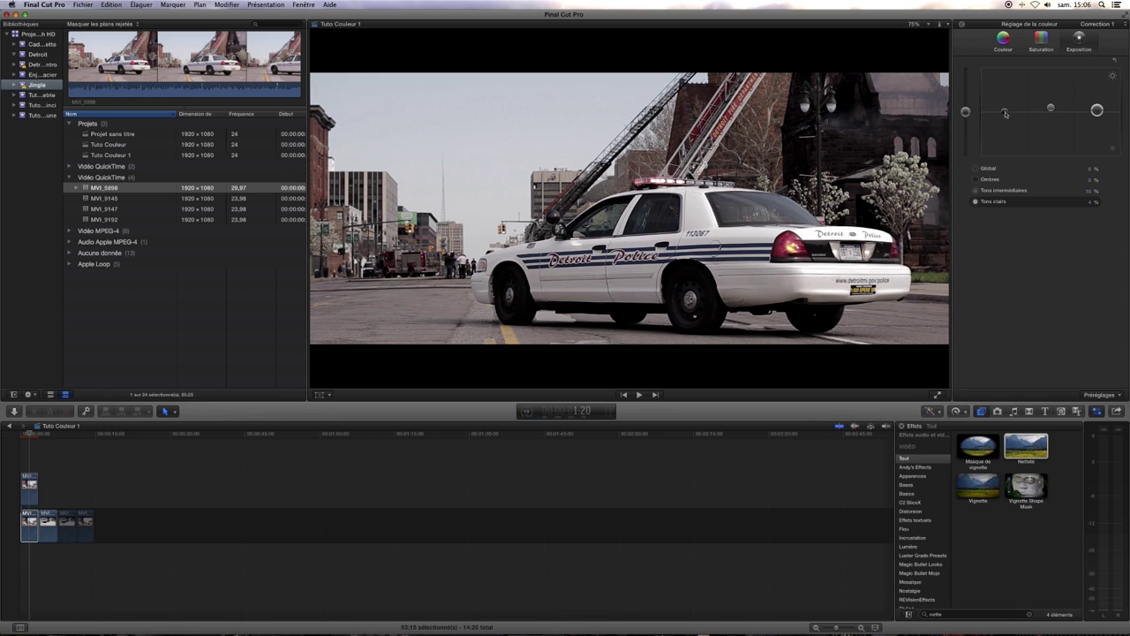
pyautogui.moveTo(1004, 113); pyautogui.dragTo(1007, 115)
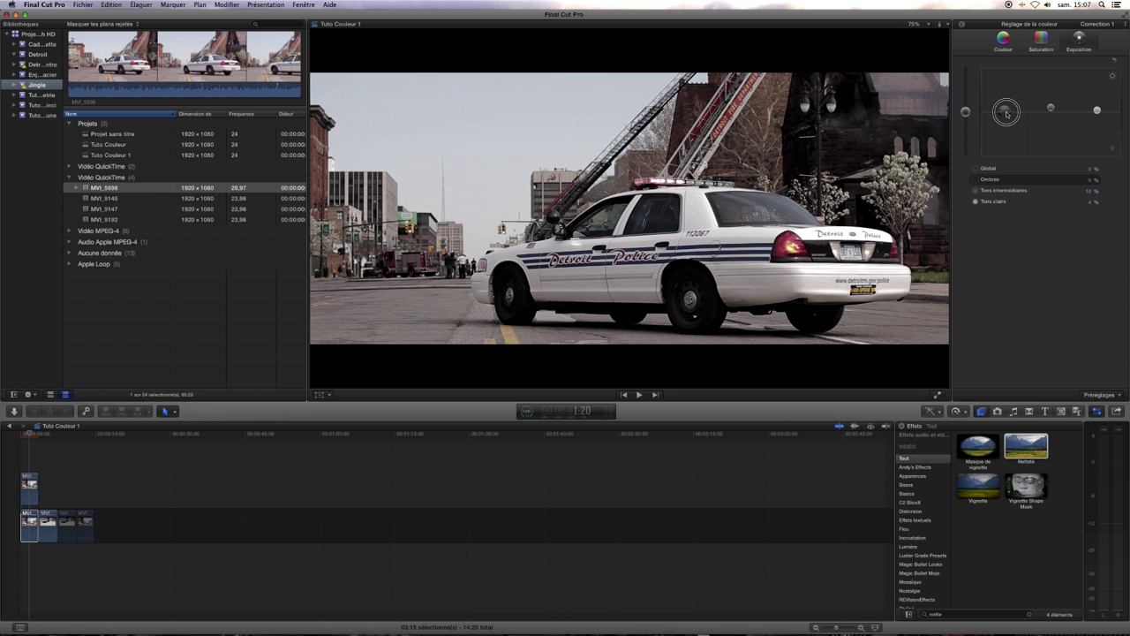
pyautogui.click(29, 486)
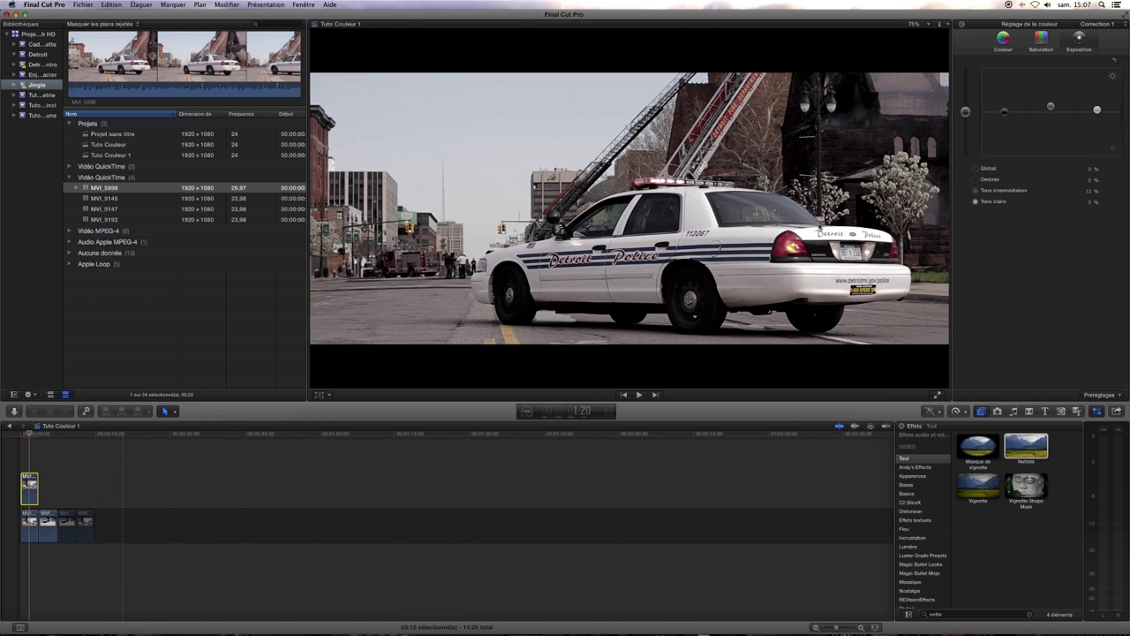
pyautogui.moveTo(1051, 106); pyautogui.dragTo(1051, 108)
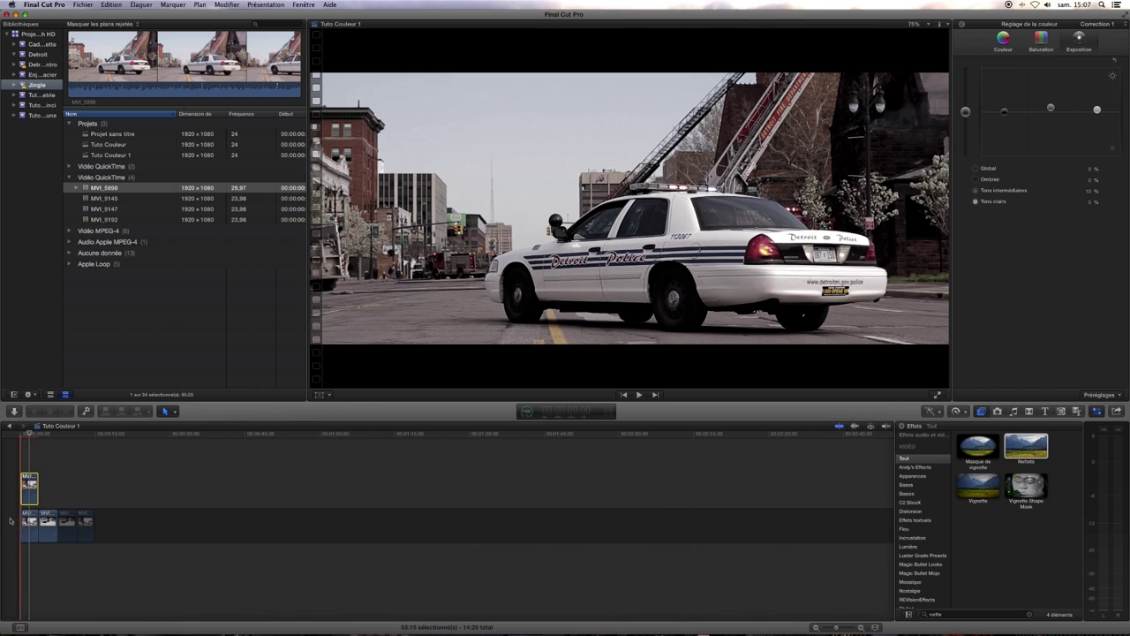
pyautogui.click(29, 521)
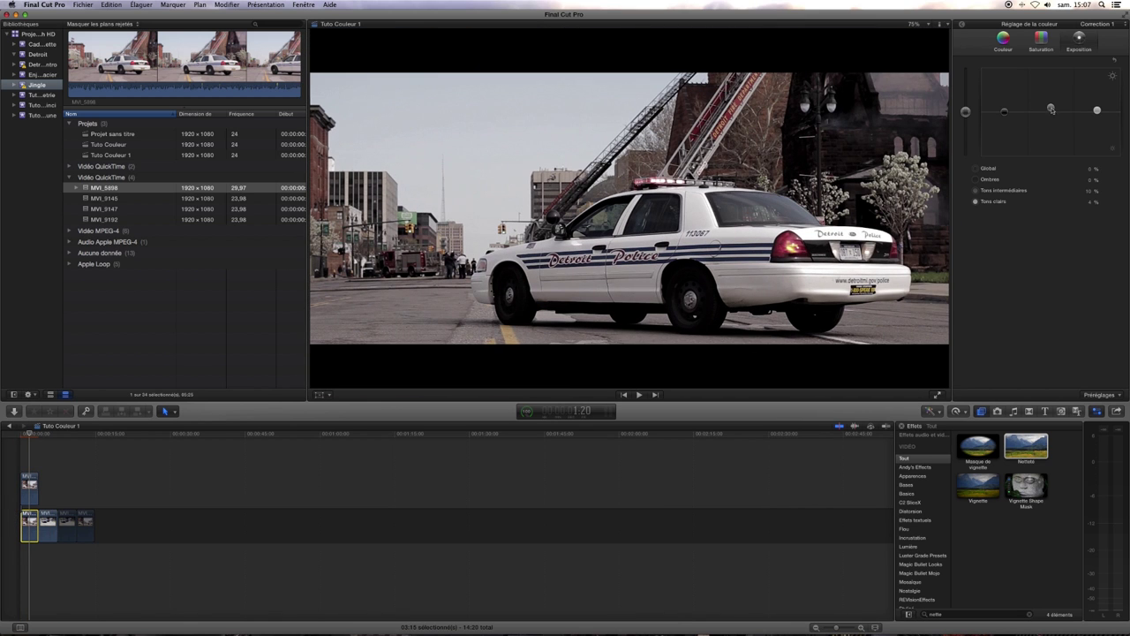
pyautogui.moveTo(1050, 108); pyautogui.dragTo(1050, 107)
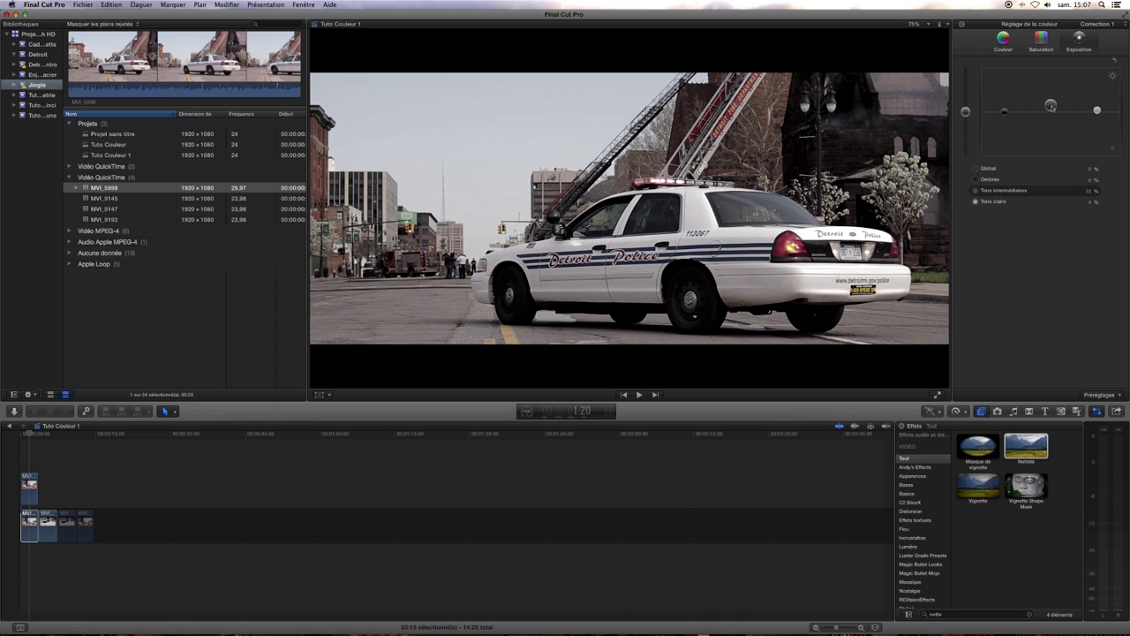
# Move the last timeline clip into second position
pyautogui.click(85, 517)
pyautogui.moveTo(86, 516); pyautogui.dragTo(47, 519)
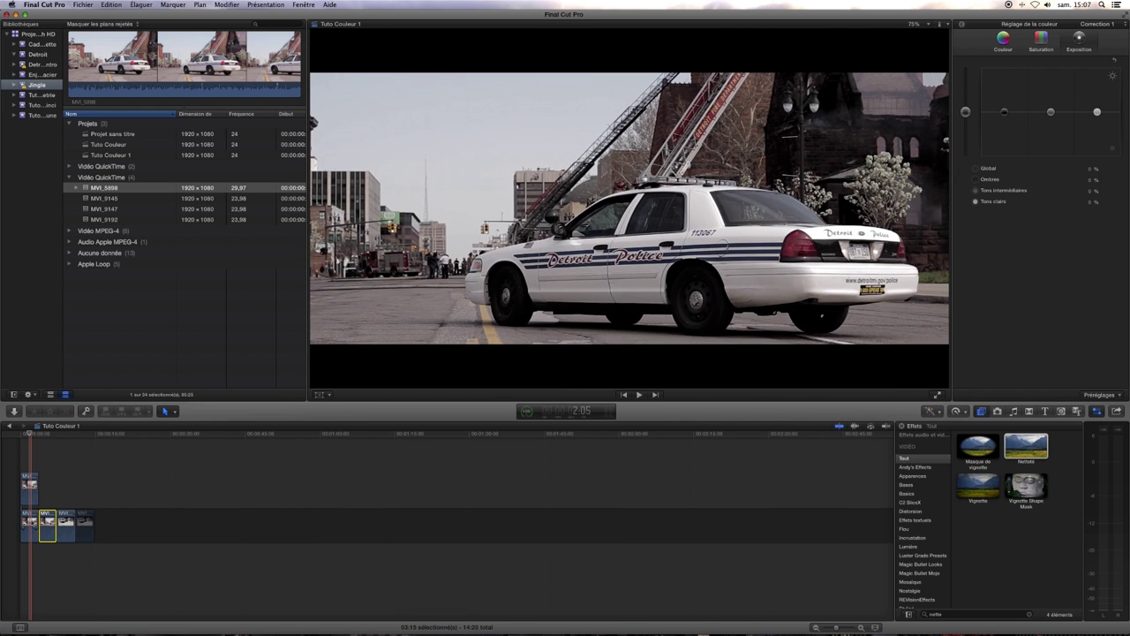
pyautogui.click(29, 519)
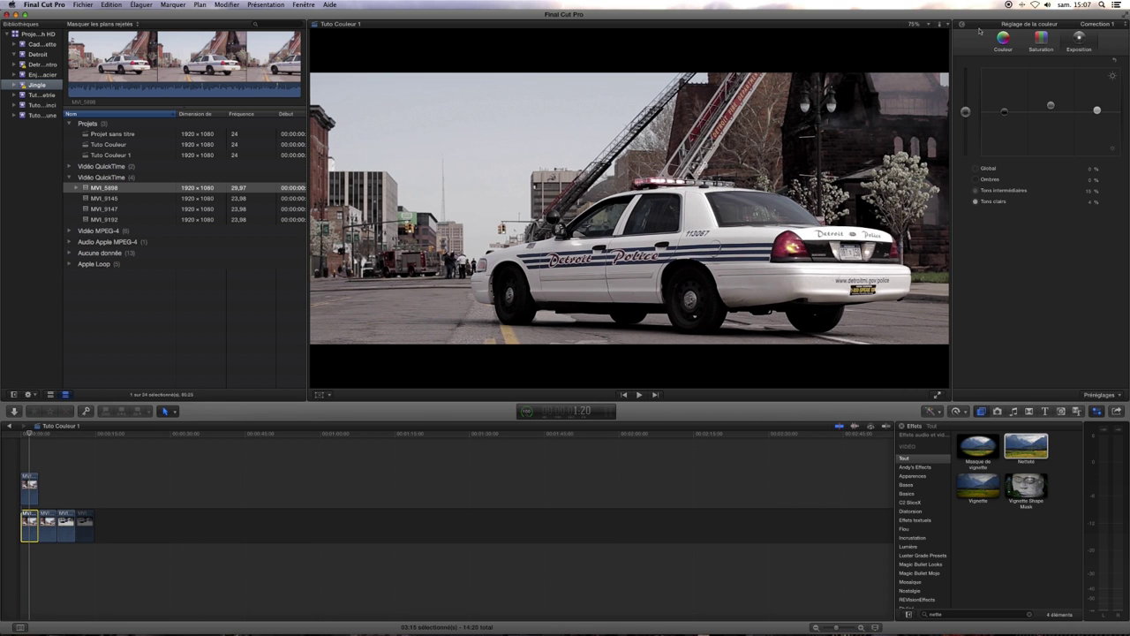
# Tint midtones and highlights toward orange, fine-tuning midtones to 26° / 28%
pyautogui.click(1003, 38)
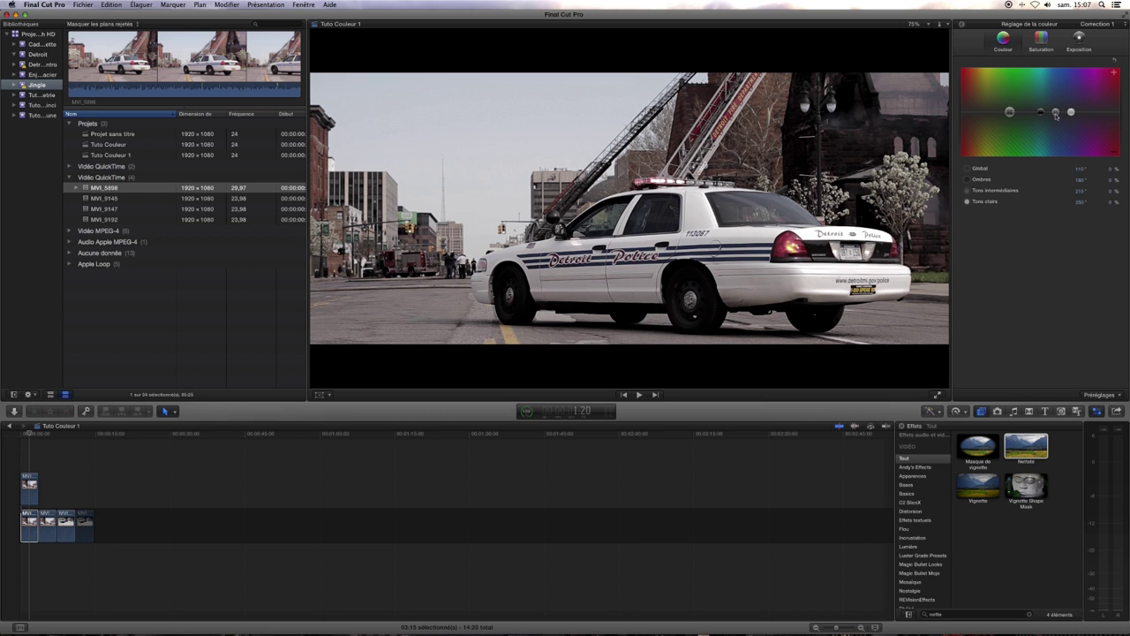
pyautogui.moveTo(1057, 113); pyautogui.dragTo(972, 99)
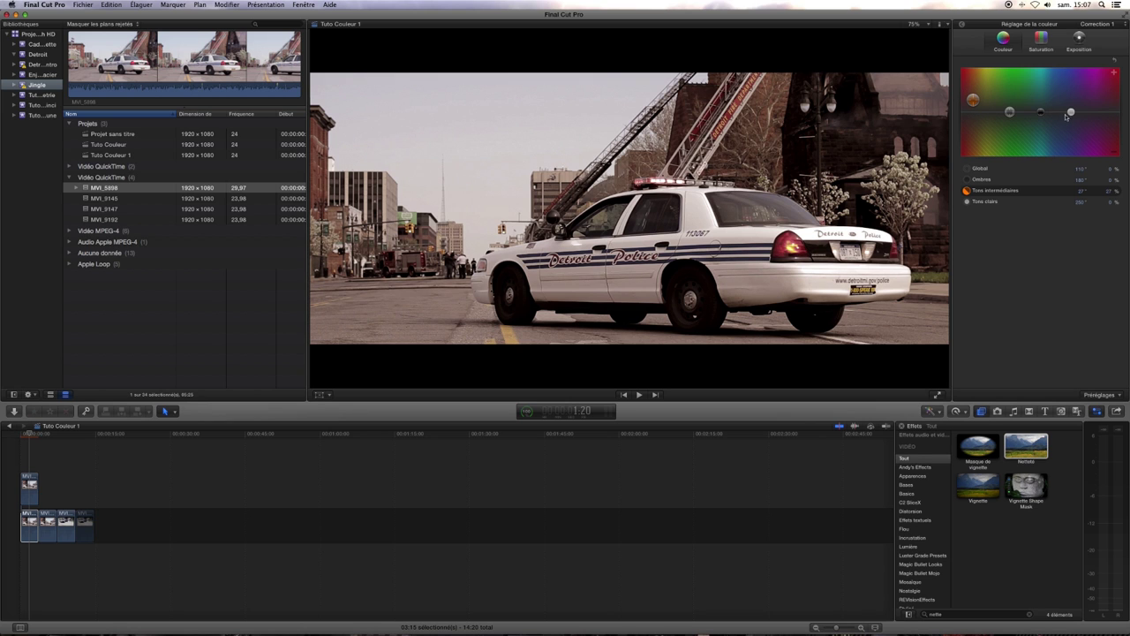
pyautogui.moveTo(1069, 113); pyautogui.dragTo(975, 110)
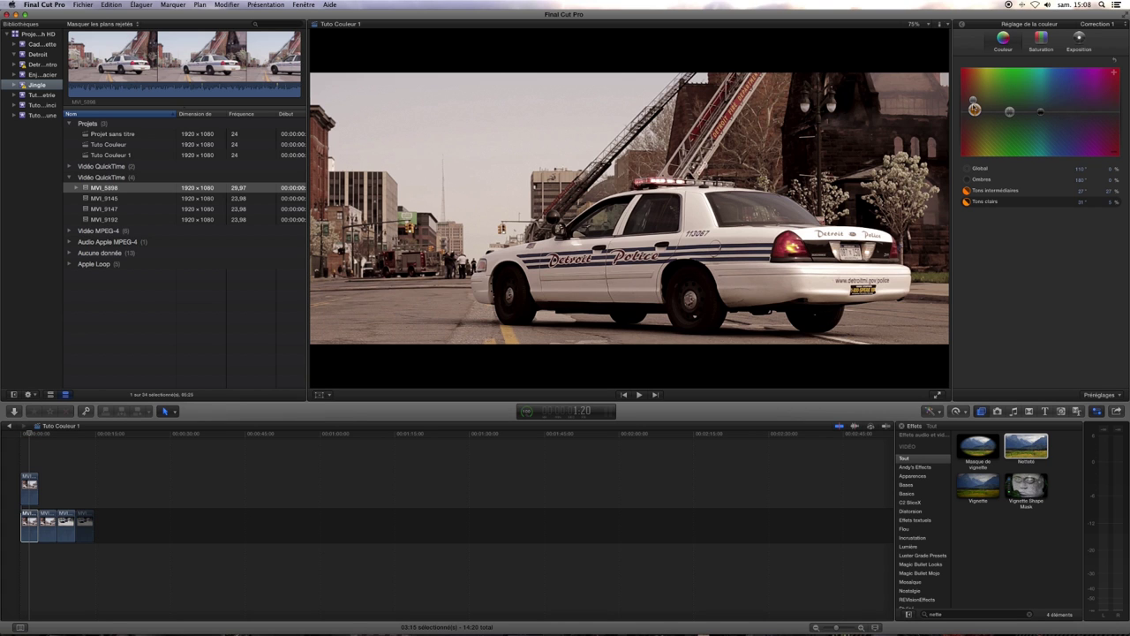
pyautogui.moveTo(974, 102); pyautogui.dragTo(972, 100)
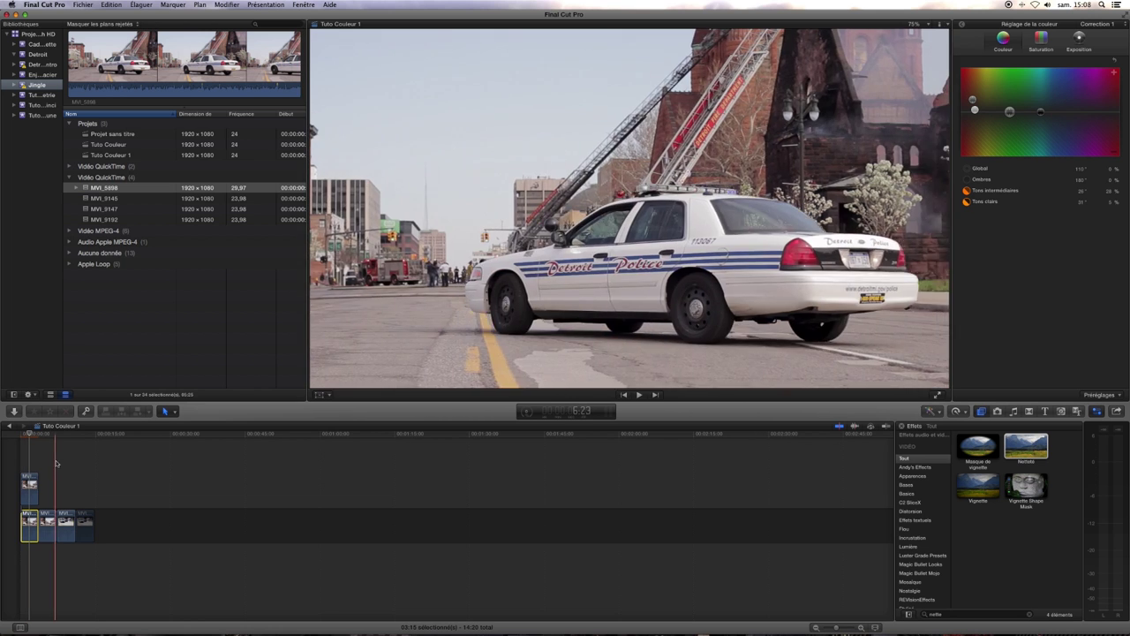
# Apply the Netteté and Letterbox effects to the red car clip
pyautogui.click(66, 521)
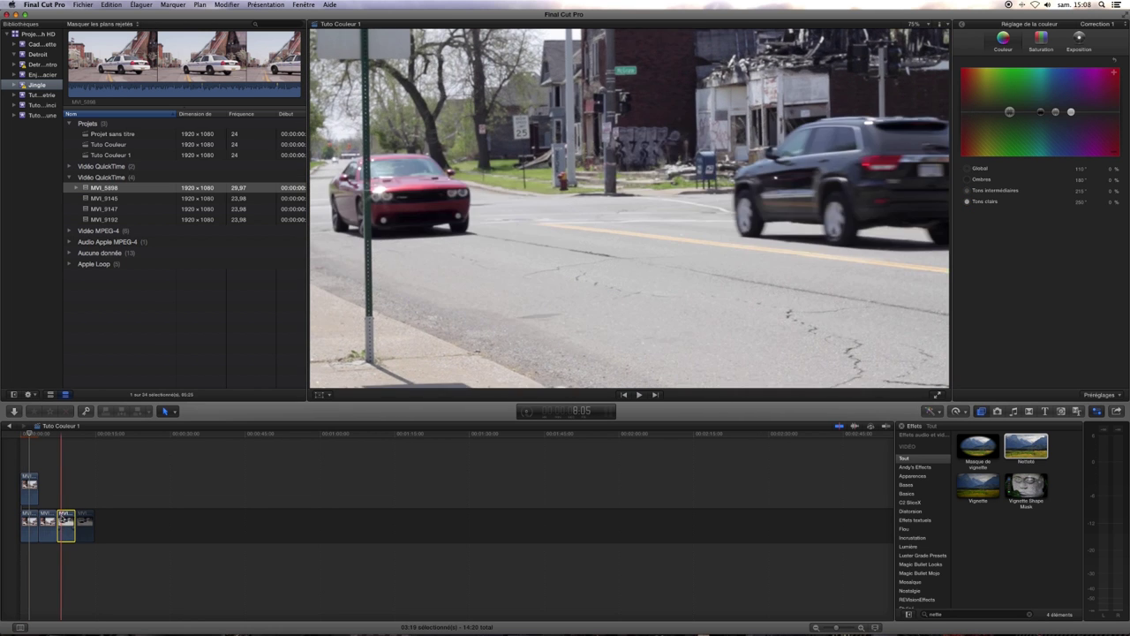
pyautogui.click(66, 534)
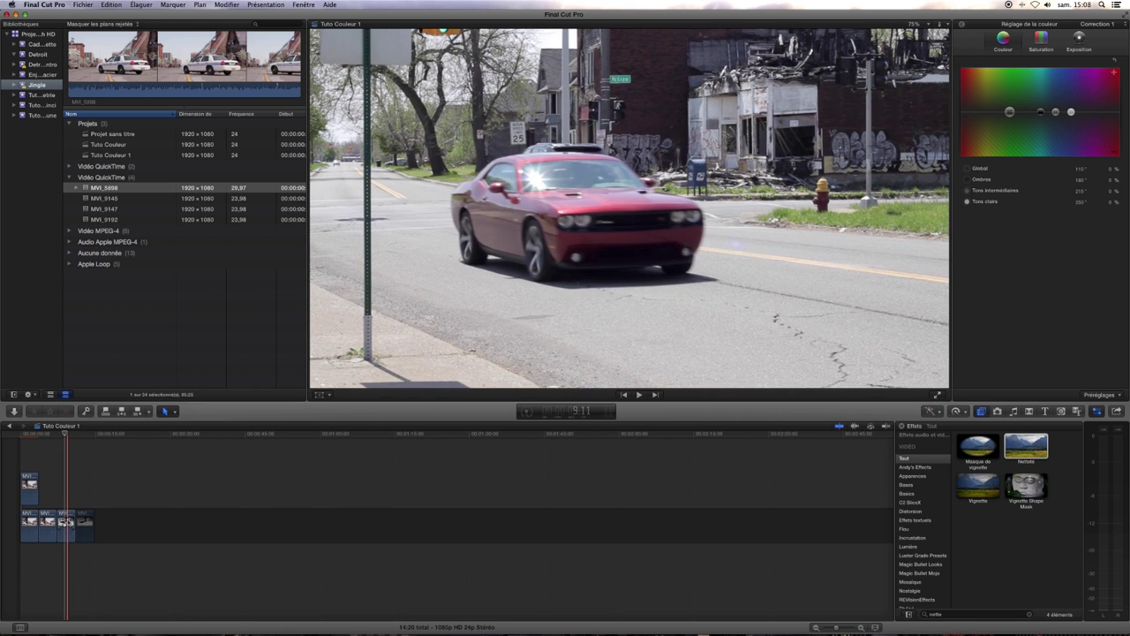
pyautogui.click(66, 530)
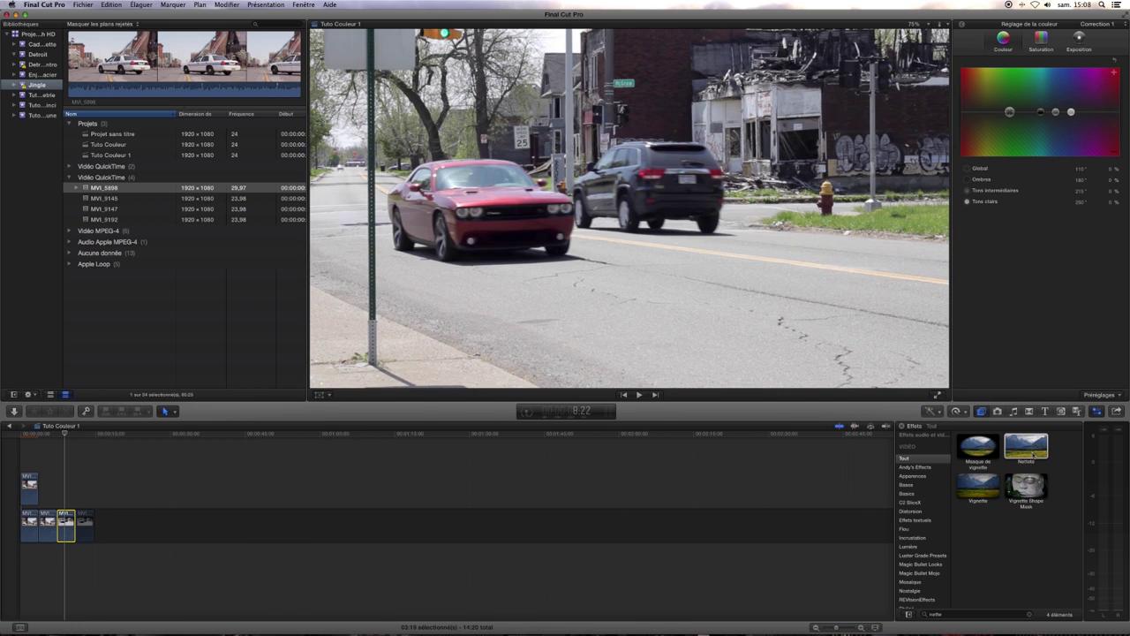
pyautogui.moveTo(1028, 448); pyautogui.dragTo(66, 527)
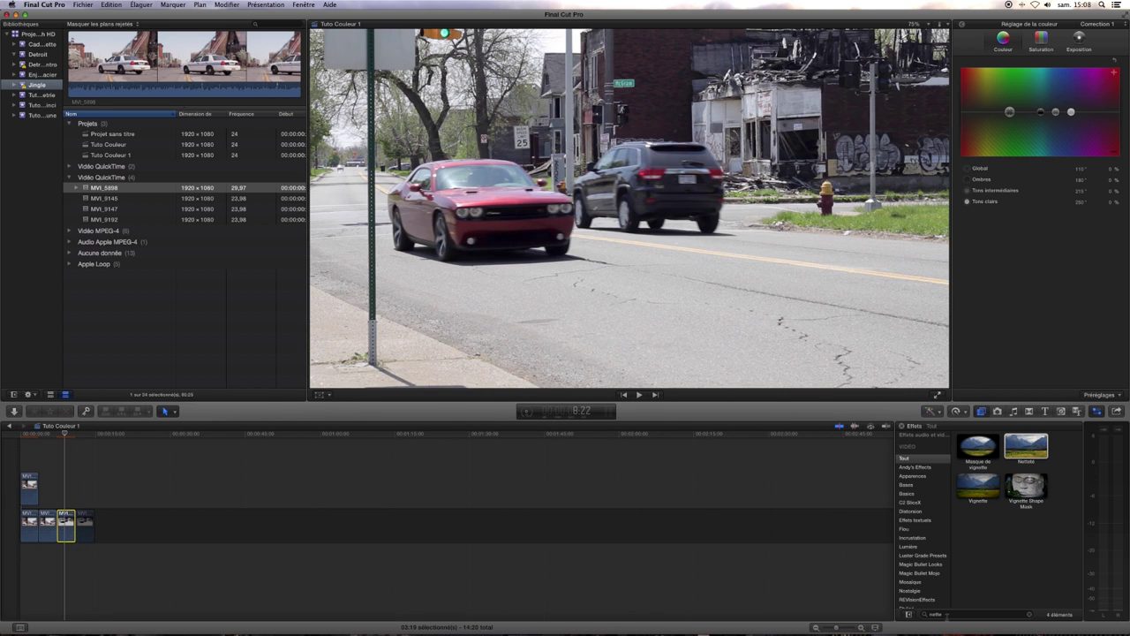
pyautogui.doubleClick(934, 614)
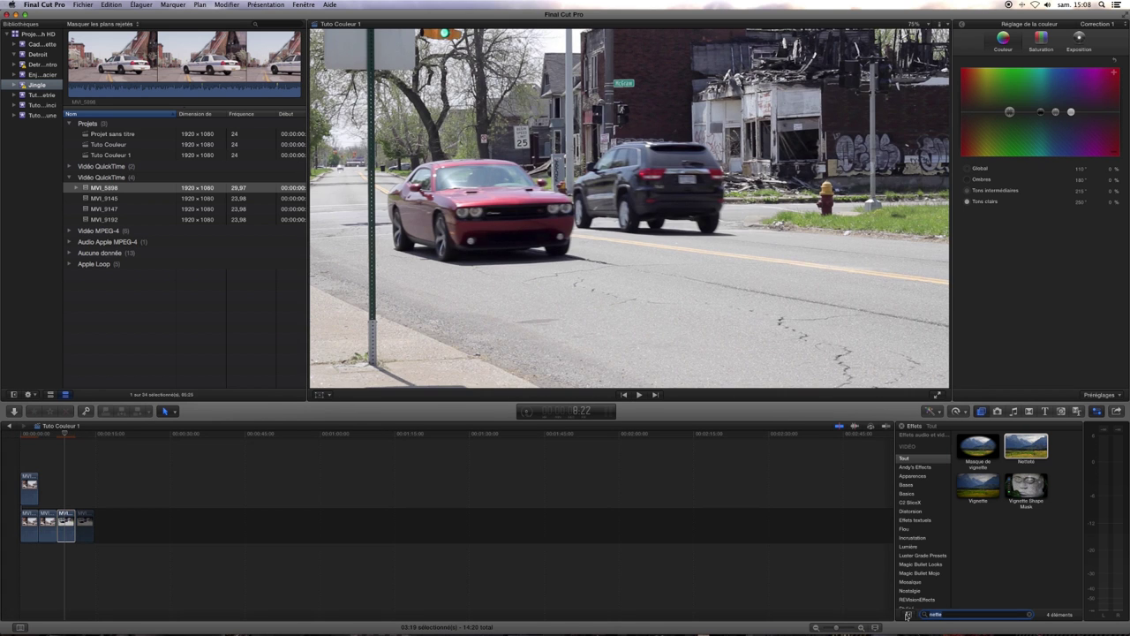
pyautogui.write('lu')
pyautogui.write('r')
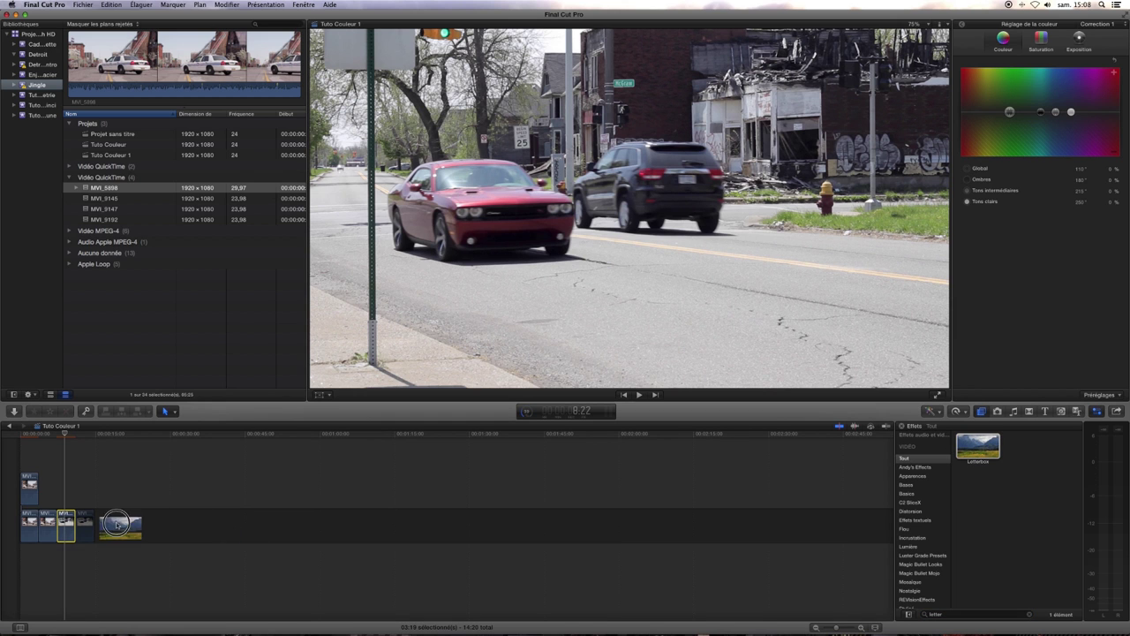
pyautogui.moveTo(223, 527); pyautogui.dragTo(64, 523)
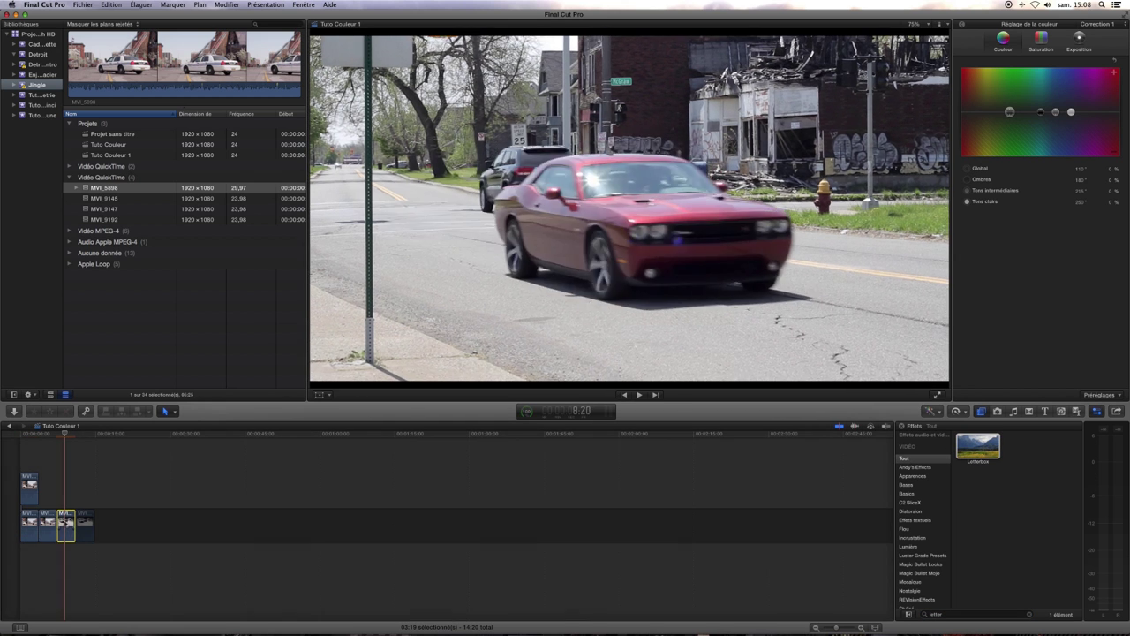
# Set the red car clip's Letterbox aspect ratio to 2.35:1 and scrub to preview it
pyautogui.click(66, 521)
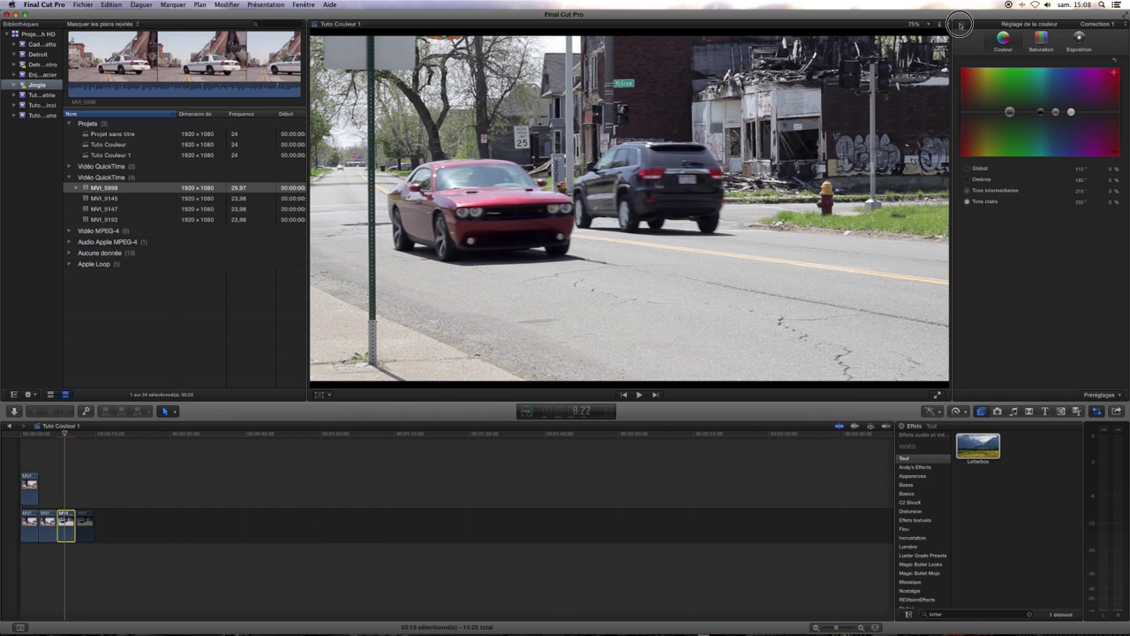
pyautogui.click(967, 31)
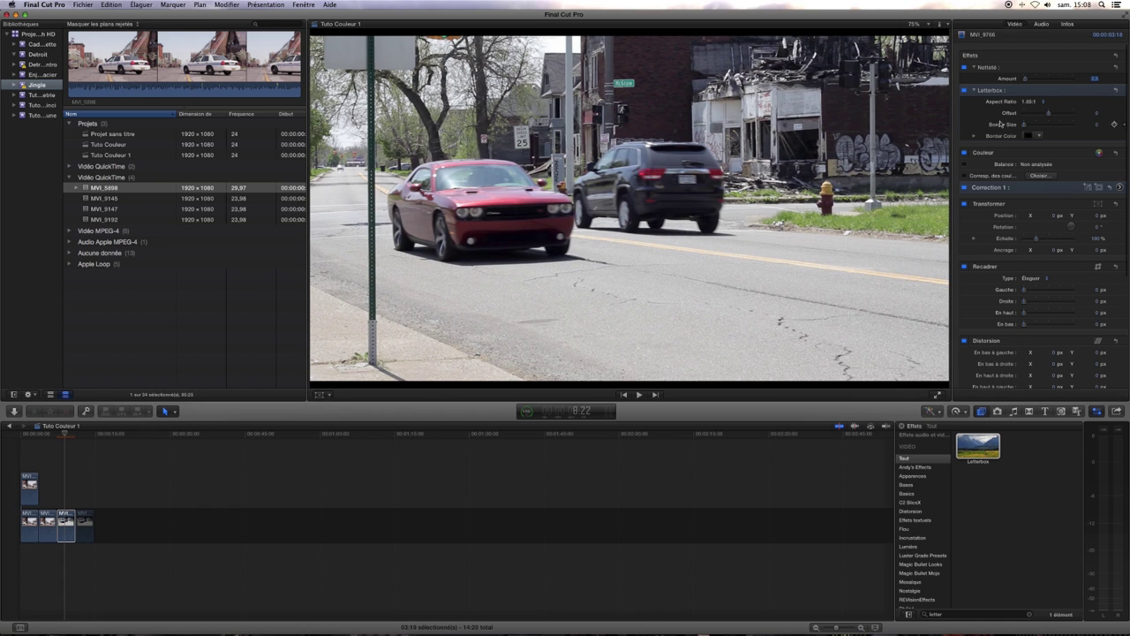
pyautogui.click(1033, 102)
pyautogui.click(1034, 110)
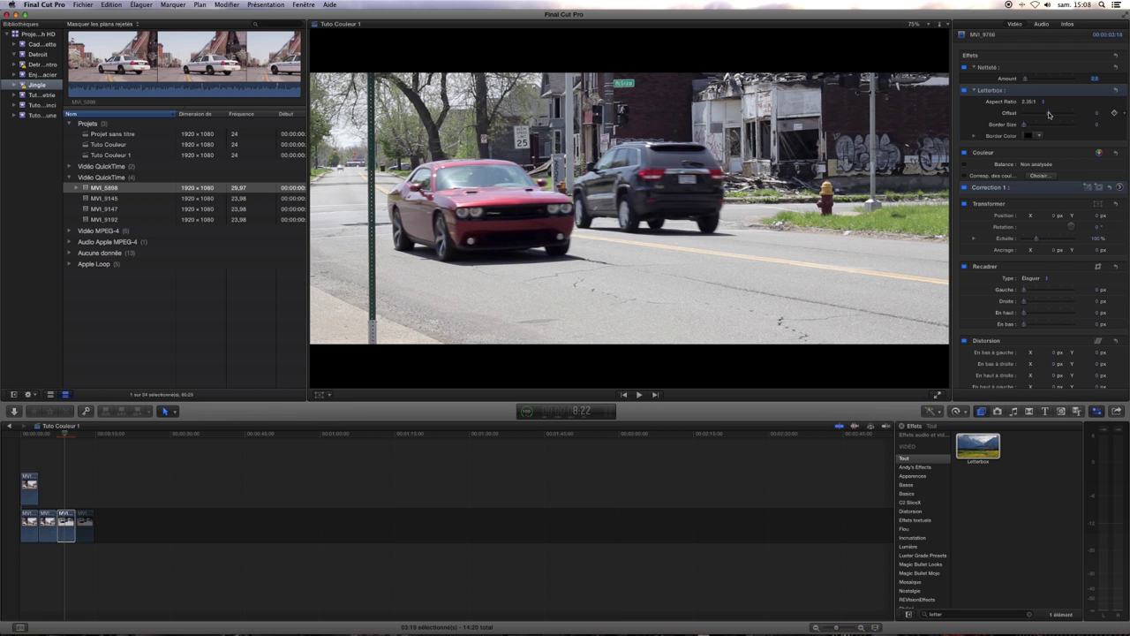
pyautogui.click(60, 434)
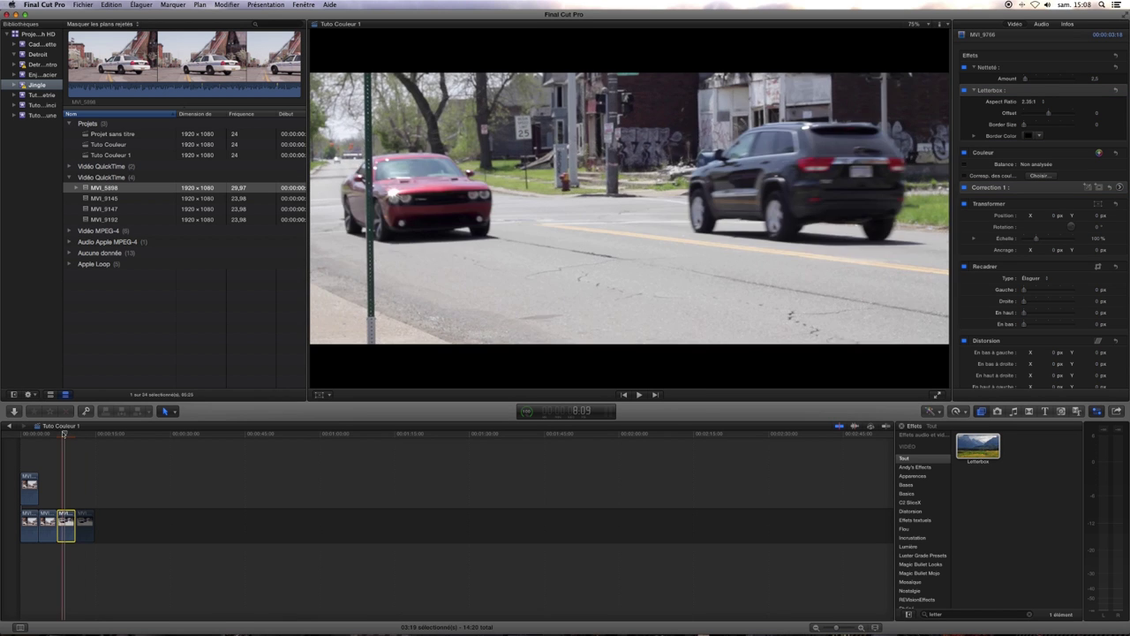
pyautogui.moveTo(60, 435); pyautogui.dragTo(56, 434)
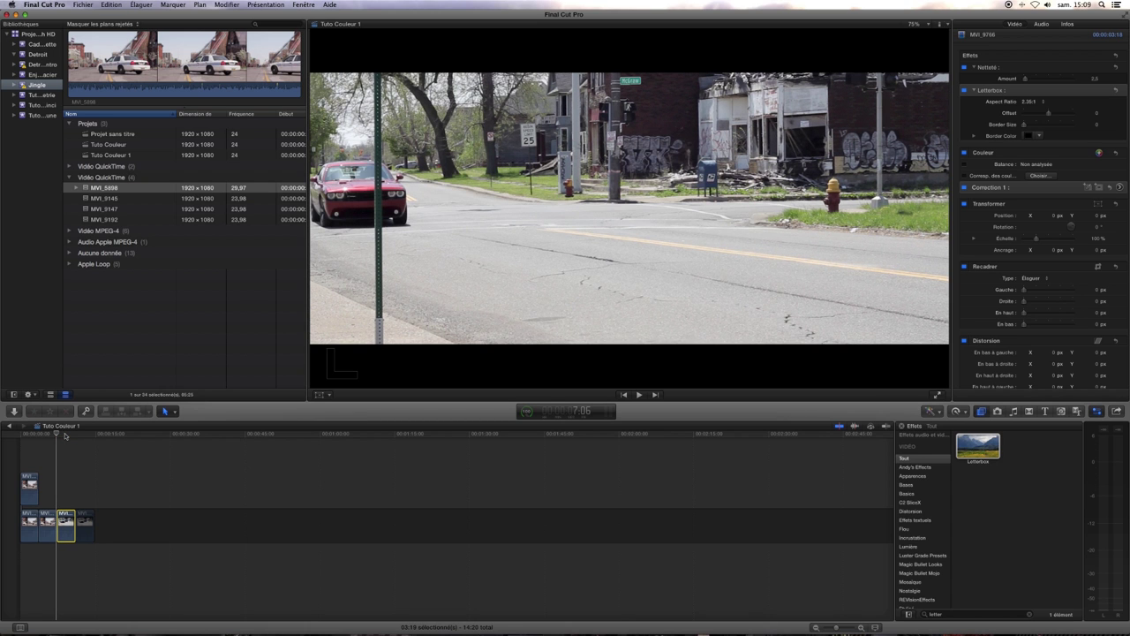
# Connect a copy above the red car clip and give the copy the Stencil Luma blend mode
pyautogui.press('q')
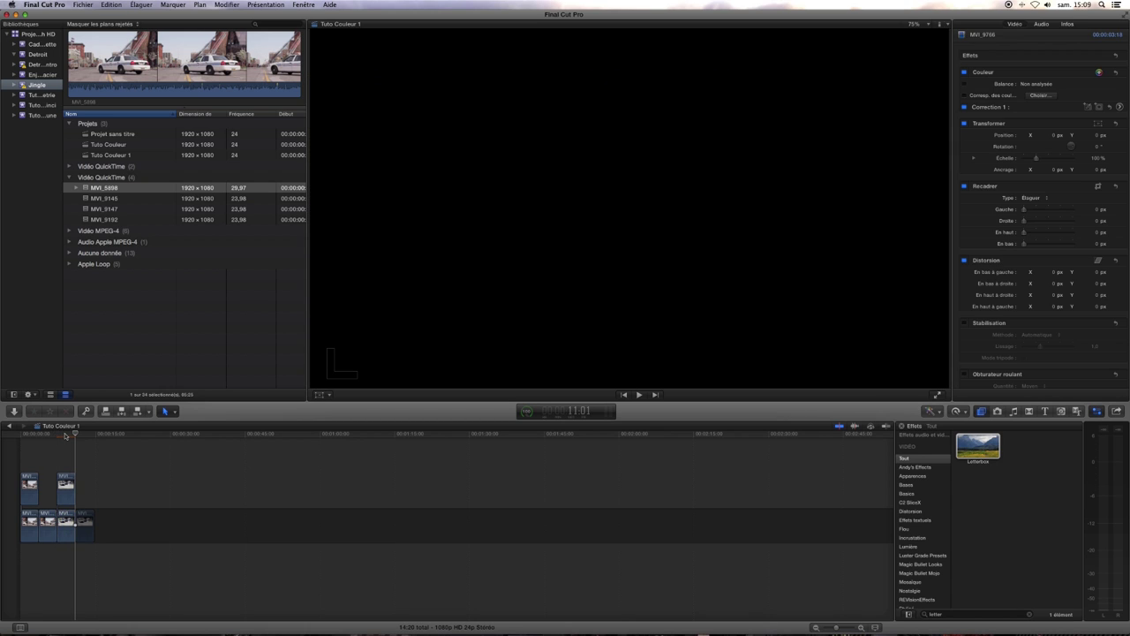
pyautogui.click(66, 434)
pyautogui.click(67, 486)
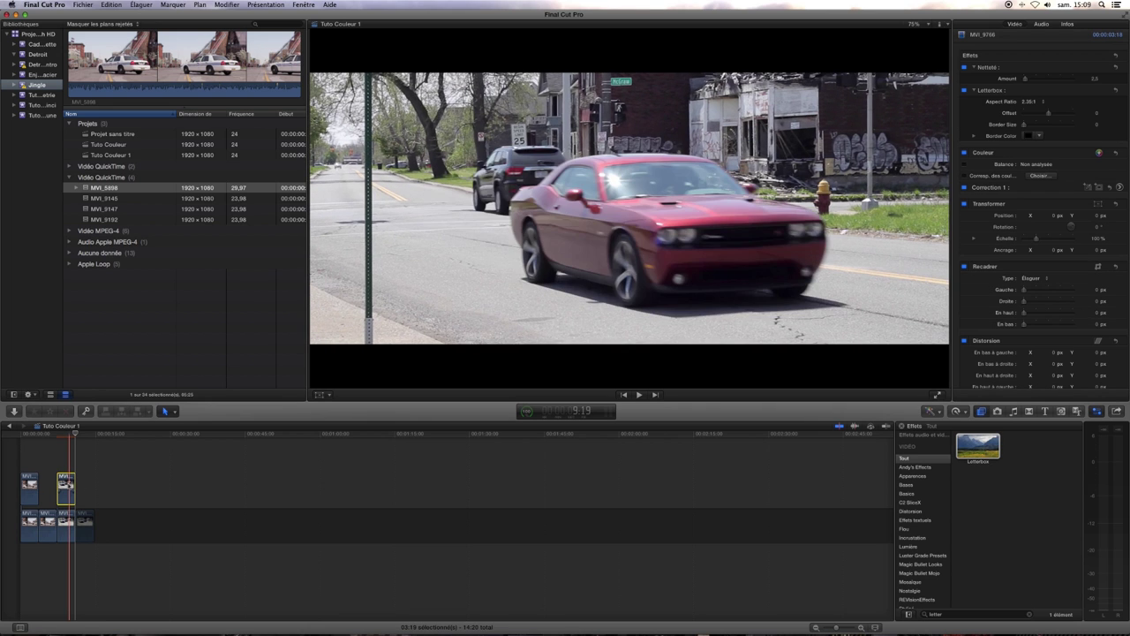
pyautogui.scroll(-5, 1038, 265)
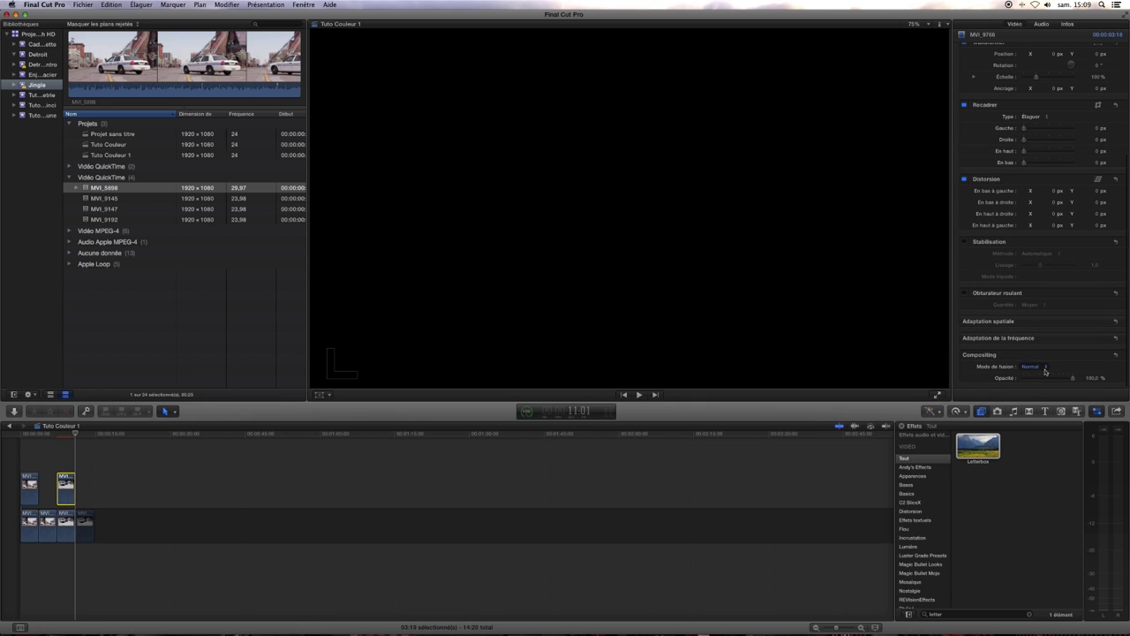
pyautogui.click(1033, 365)
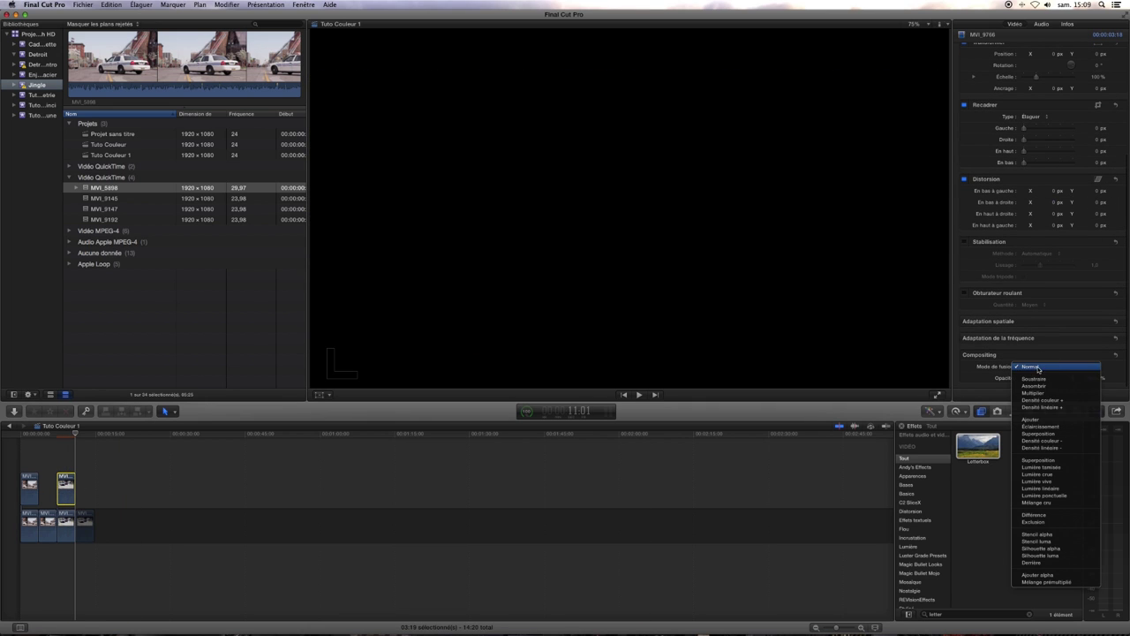
pyautogui.click(1039, 541)
pyautogui.scroll(6, 1041, 340)
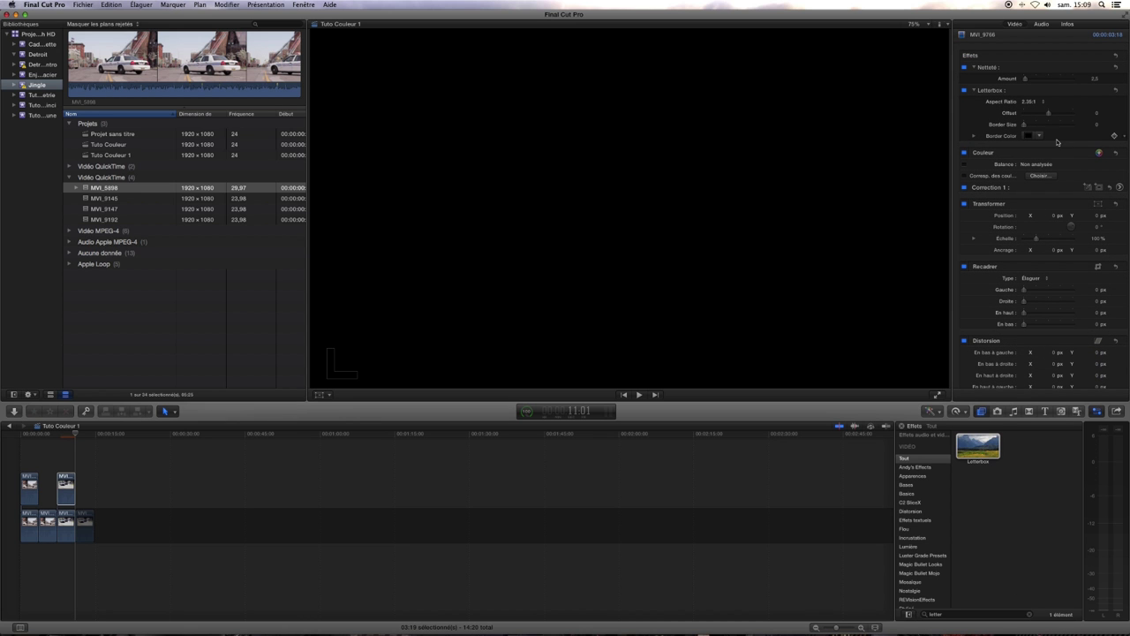
pyautogui.click(66, 487)
pyautogui.click(68, 446)
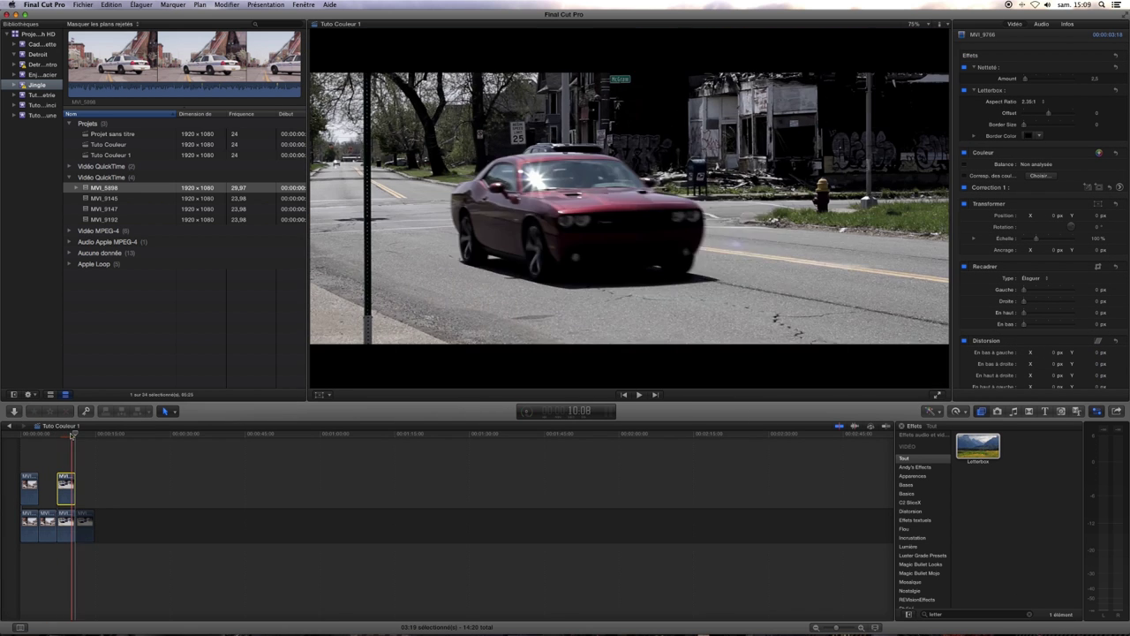
# Raise the red car clip's midtone exposure to 10% and highlights to 7%
pyautogui.click(1100, 188)
pyautogui.click(1040, 45)
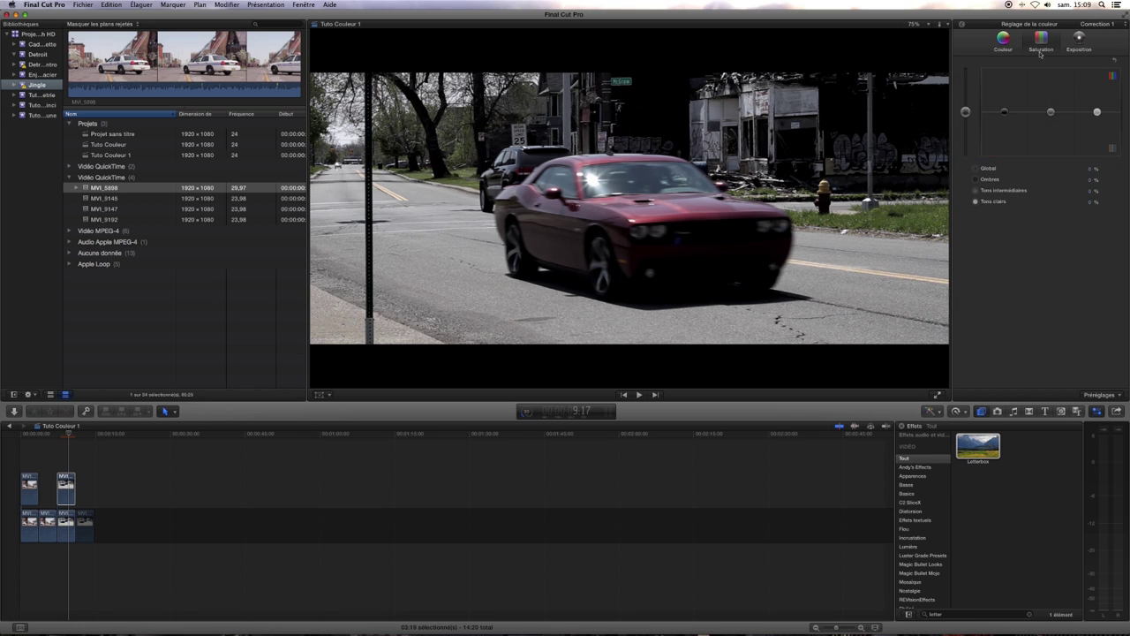
pyautogui.click(1076, 42)
pyautogui.moveTo(1051, 111); pyautogui.dragTo(1050, 105)
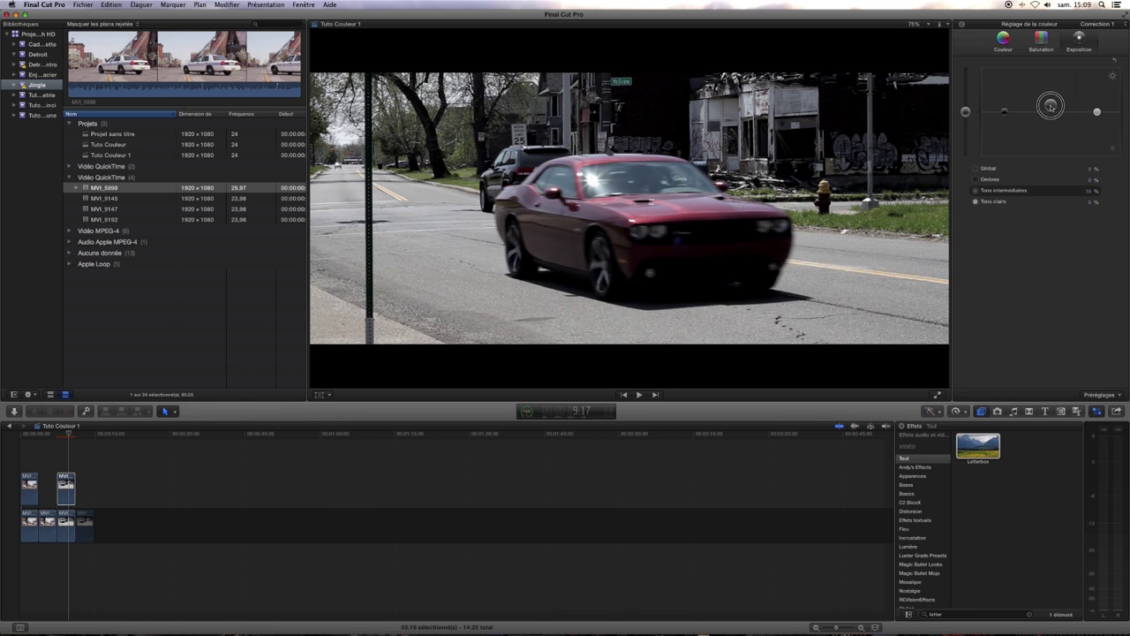
pyautogui.moveTo(1097, 112); pyautogui.dragTo(1096, 110)
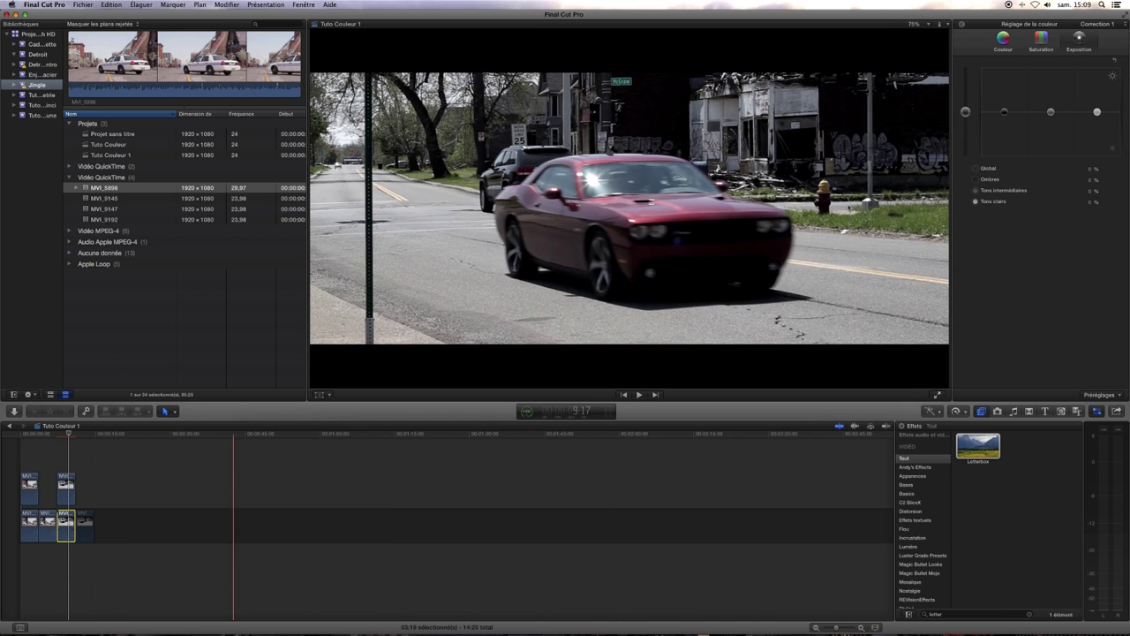
pyautogui.moveTo(1050, 112); pyautogui.dragTo(1097, 109)
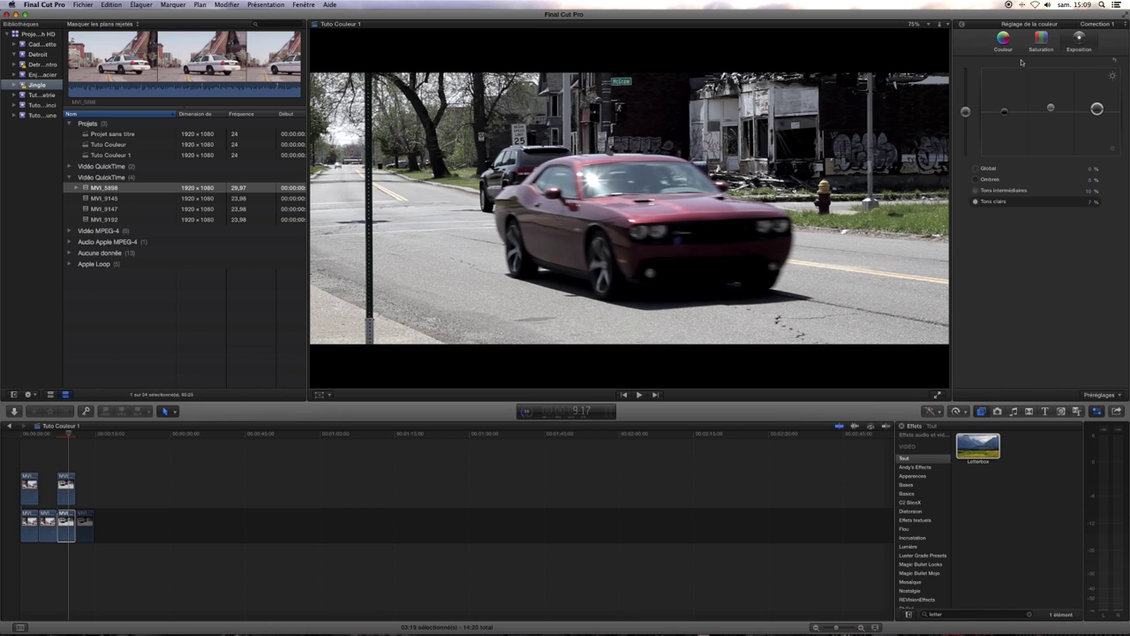
# Tint the red-car clip's midtones (25°, 26%) and highlights (33°, 3%) toward orange
pyautogui.click(1003, 40)
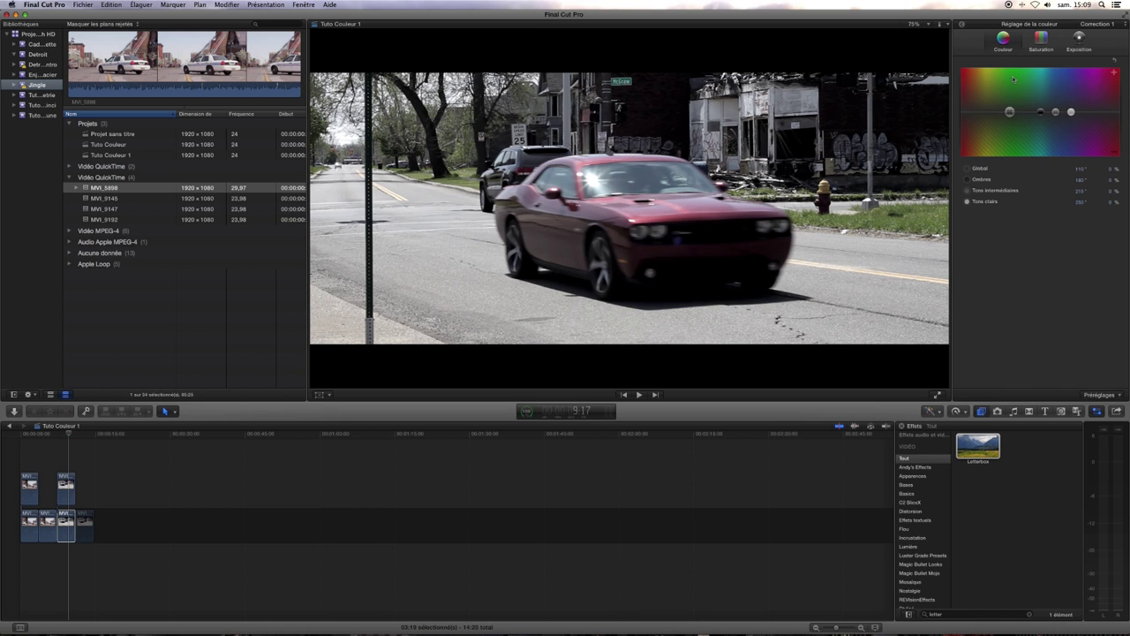
pyautogui.moveTo(1057, 114); pyautogui.dragTo(972, 99)
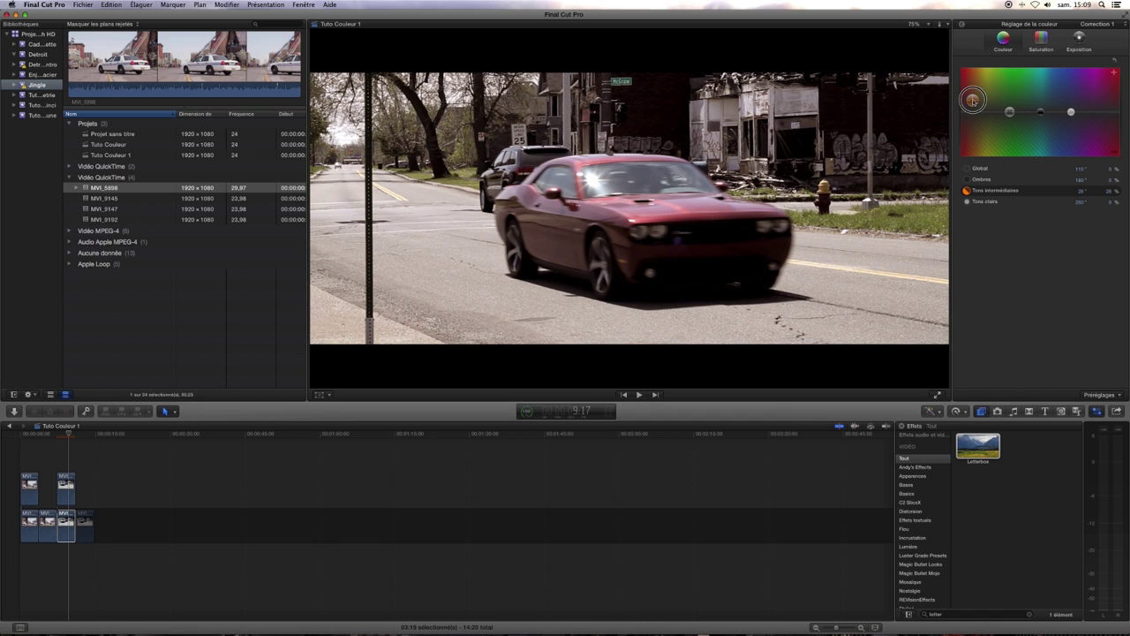
pyautogui.moveTo(1071, 112); pyautogui.dragTo(975, 111)
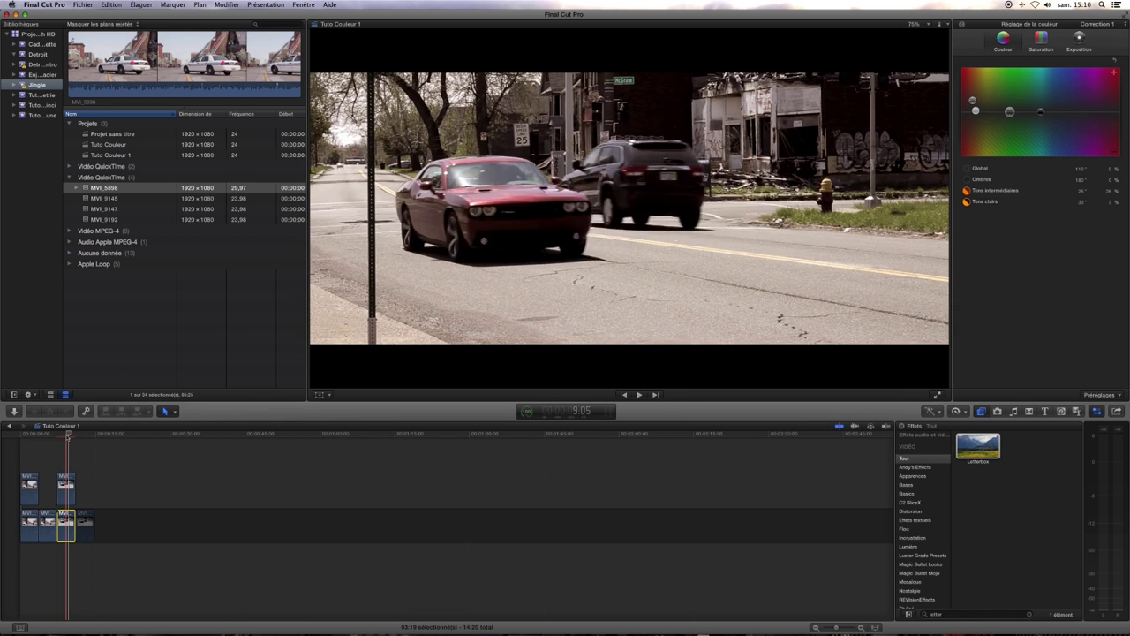
pyautogui.click(66, 523)
# Select the fourth, ungraded red-car clip in the storyline and play it back
pyautogui.click(85, 523)
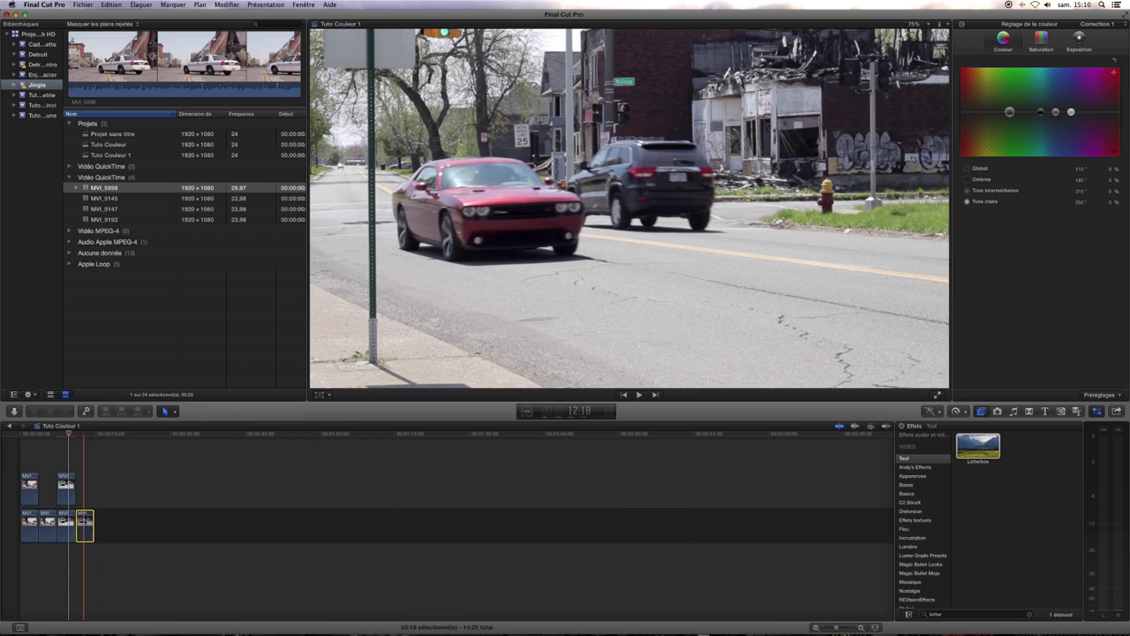
pyautogui.press('space')
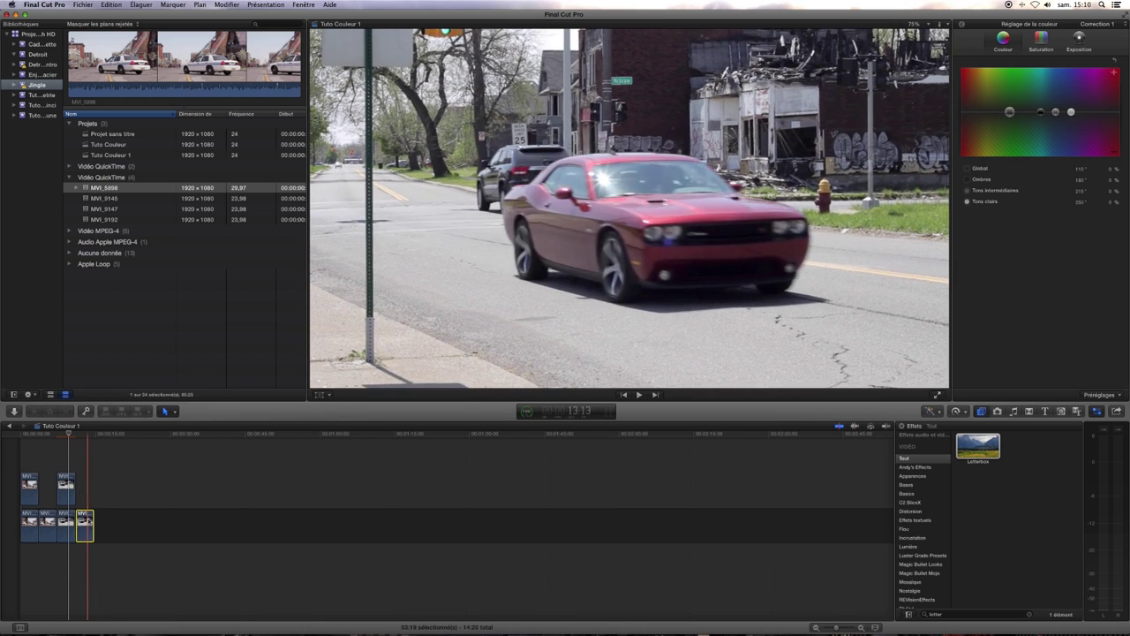